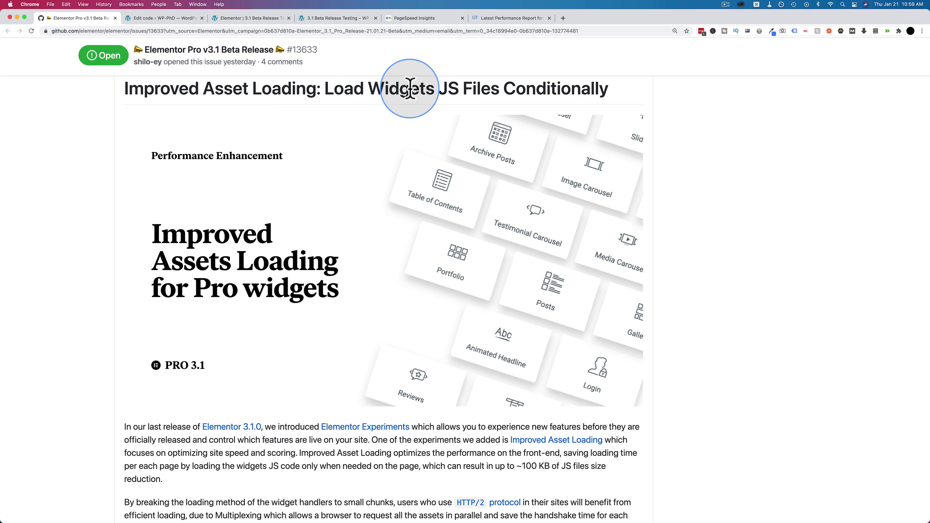
Step: Read the Improved Asset Loading section of the Elementor Pro v3.1 beta issue and highlight its list of improved widgets
scroll(102, 281, down, 1)
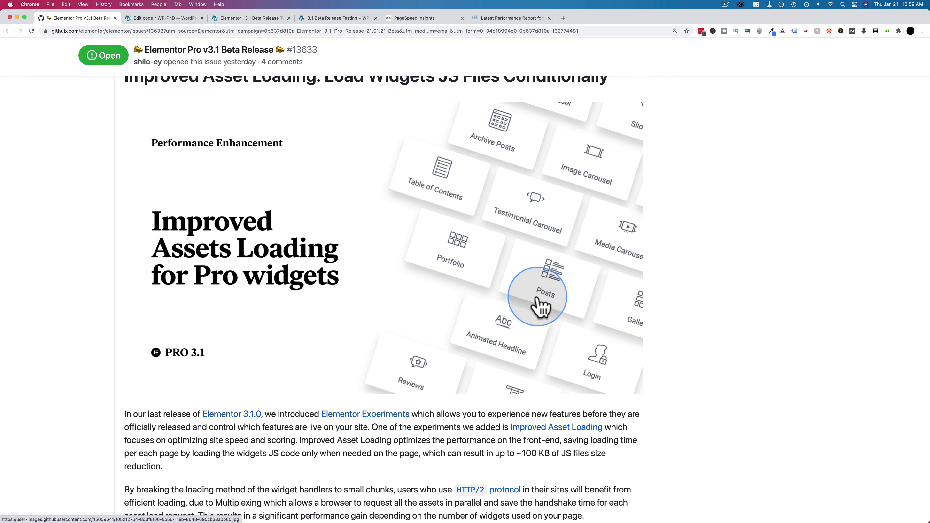
scroll(536, 303, down, 7)
scroll(538, 306, down, 5)
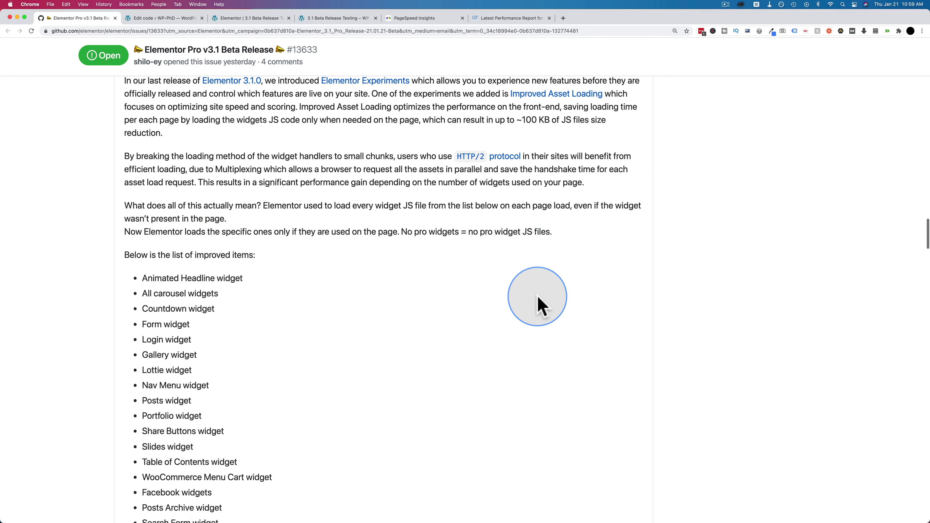
scroll(537, 306, down, 1)
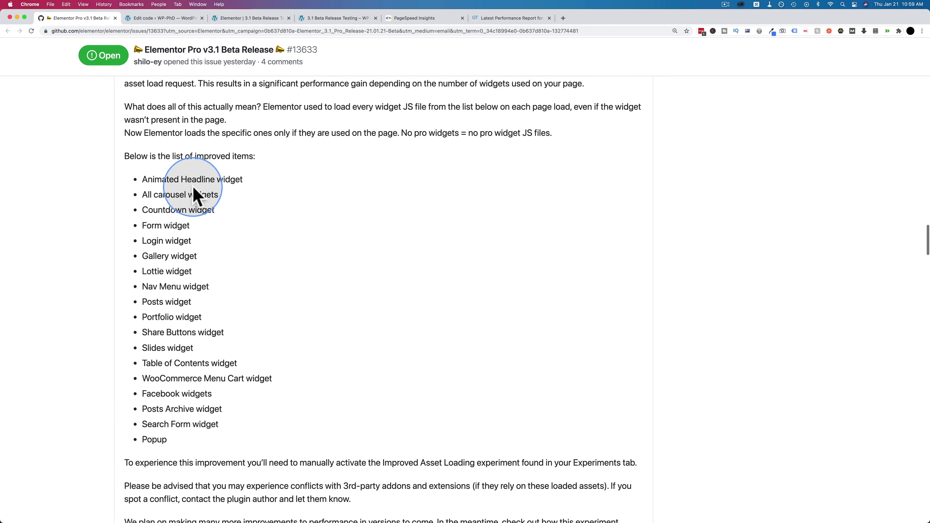
drag(141, 179, 258, 422)
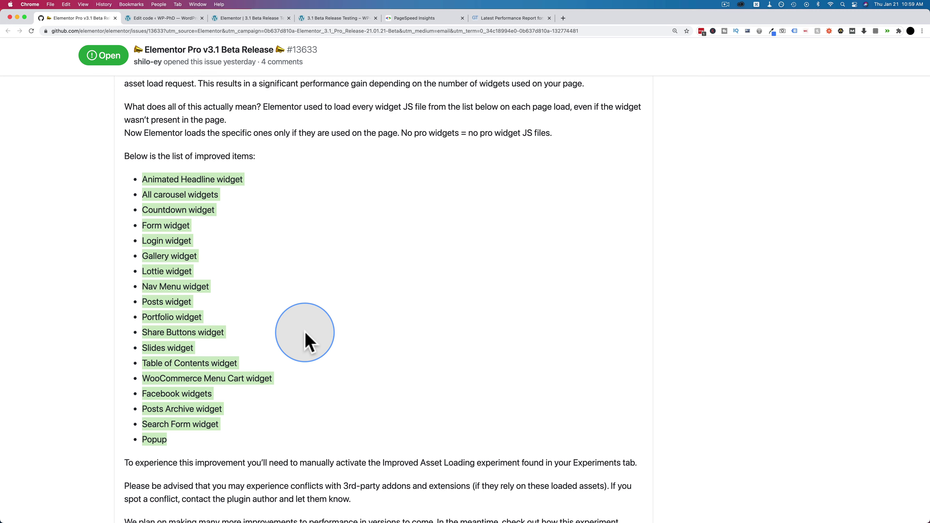
scroll(310, 342, down, 2)
scroll(309, 342, up, 2)
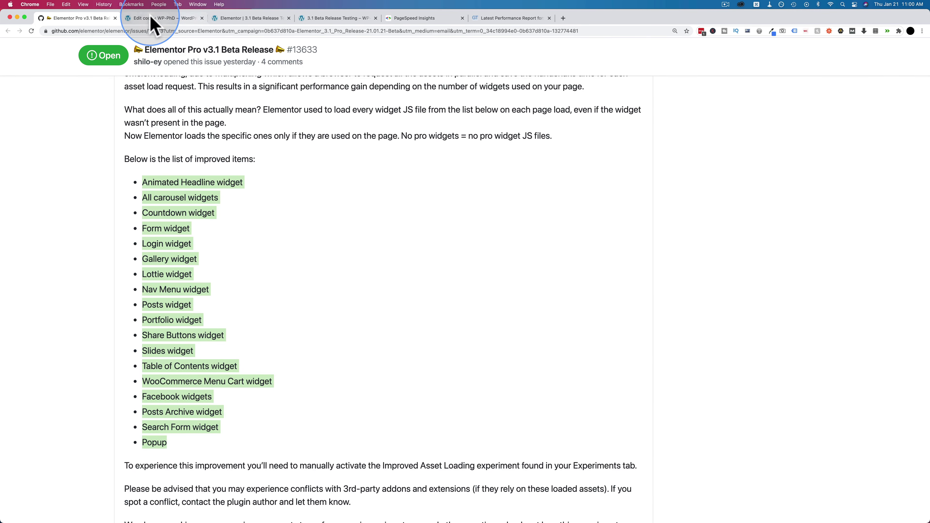
Step: Open the Experiments settings of Elementor in the WP-PhD site's WordPress admin
click(182, 20)
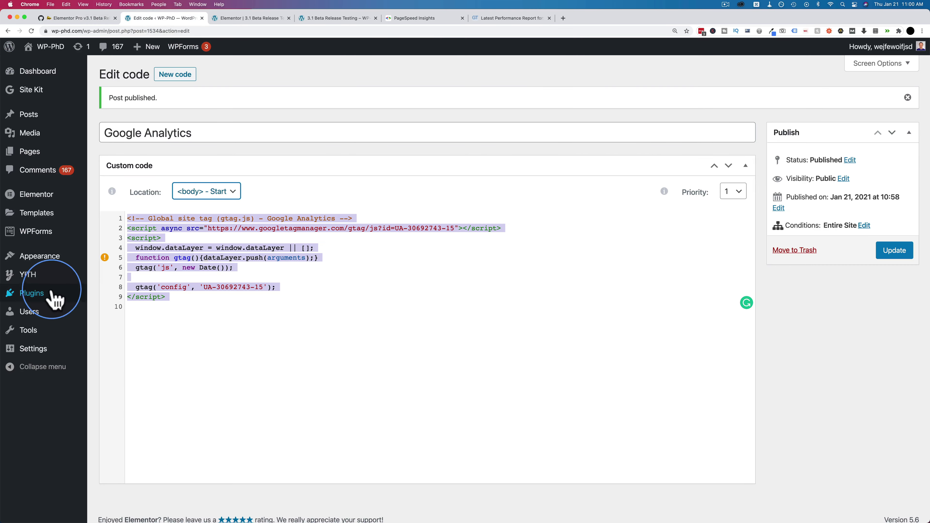
click(37, 197)
click(110, 197)
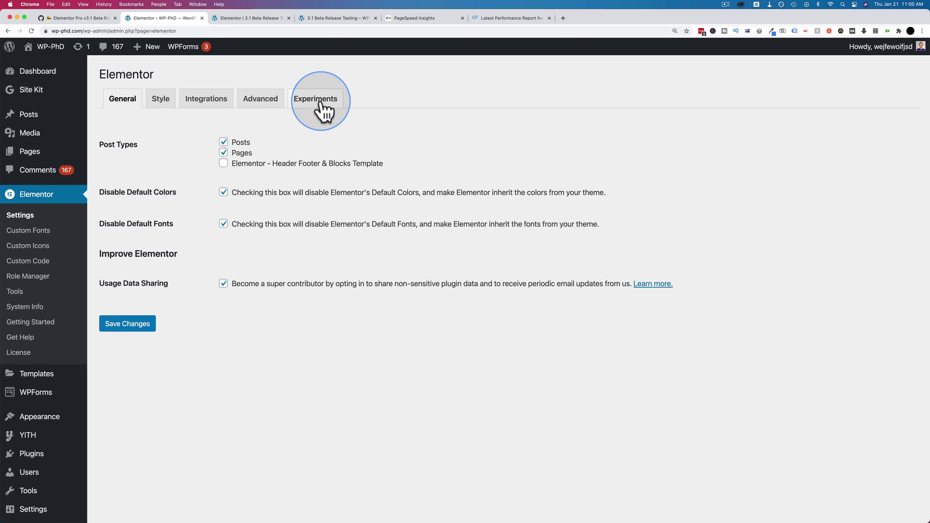
click(317, 101)
scroll(182, 284, down, 1)
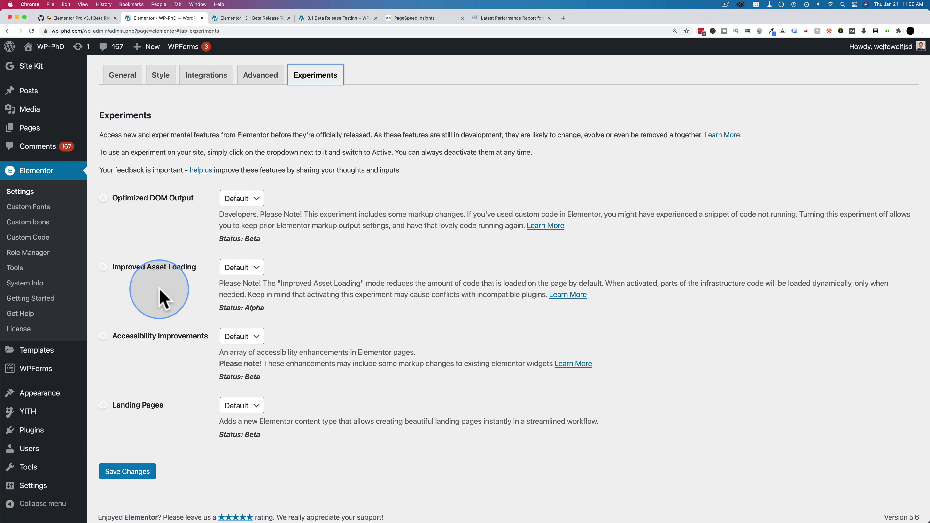
Step: Reload the 3.1 Beta Release Testing page with the browser's network monitor recording and filter the requests by "prel"
click(314, 23)
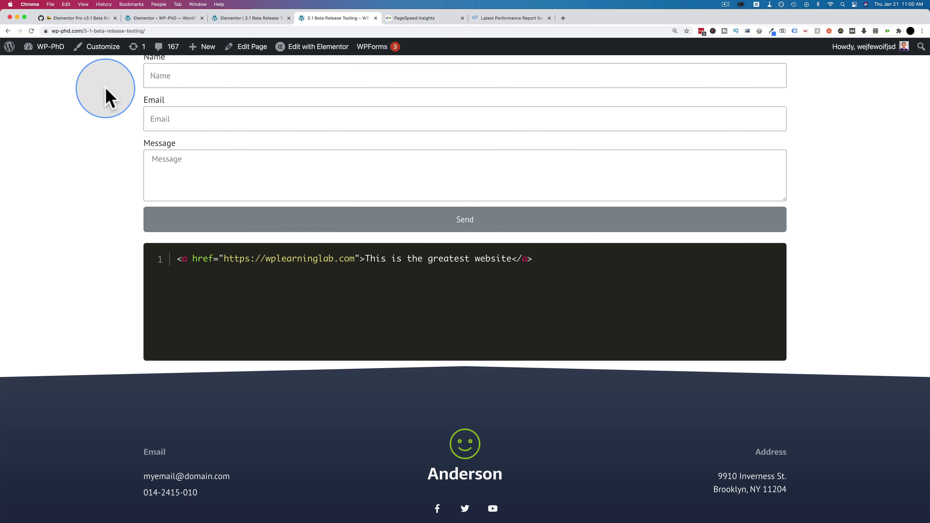
key(super+r)
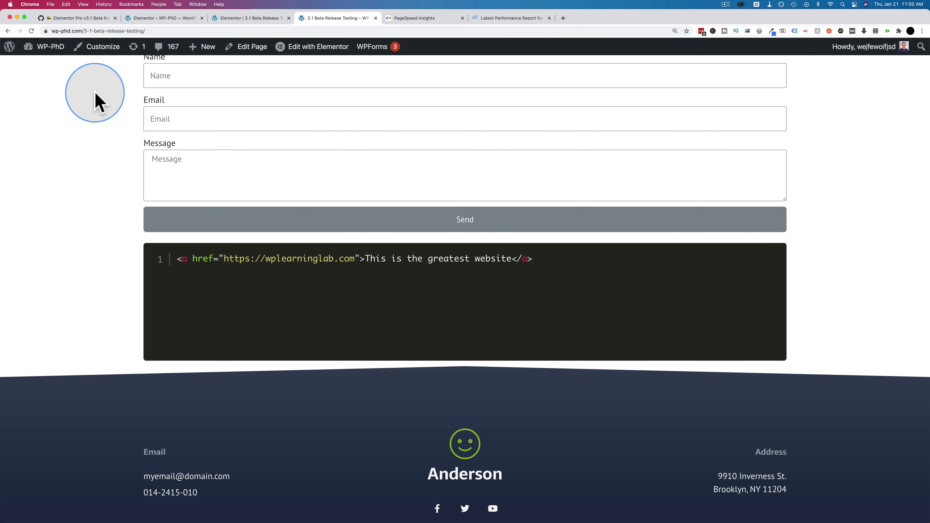
right_click(96, 92)
click(108, 205)
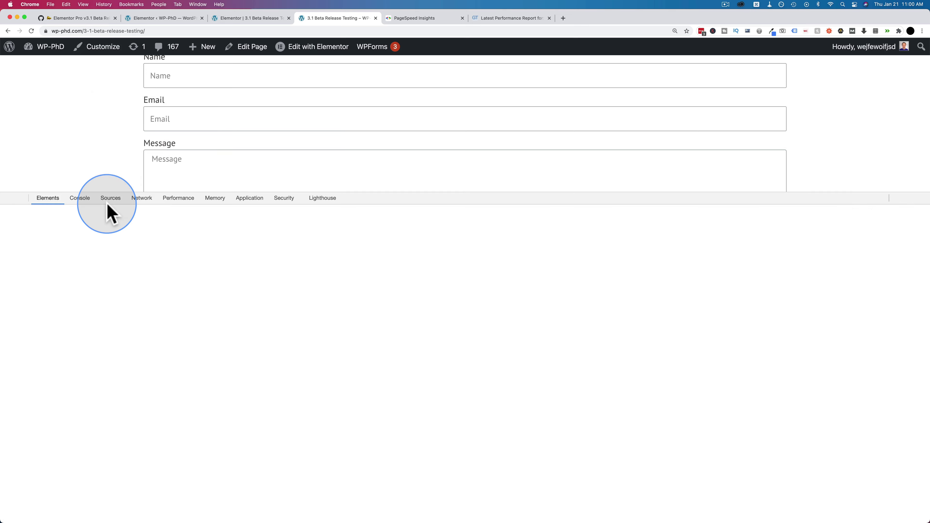
click(141, 199)
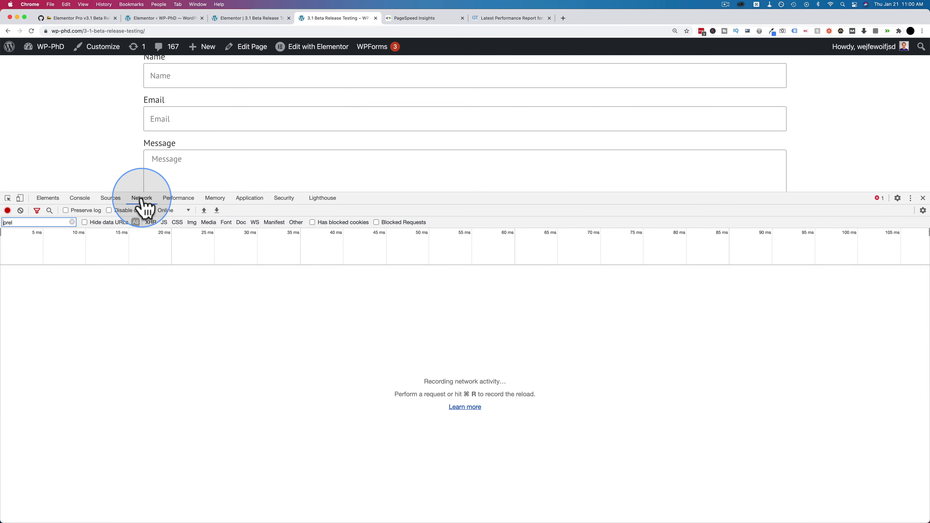
key(super+r)
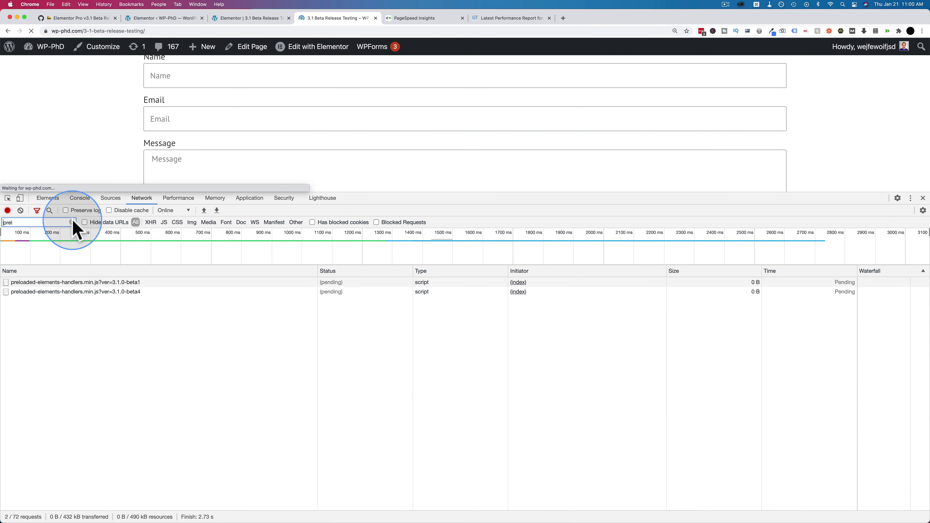
click(72, 222)
text(prel)
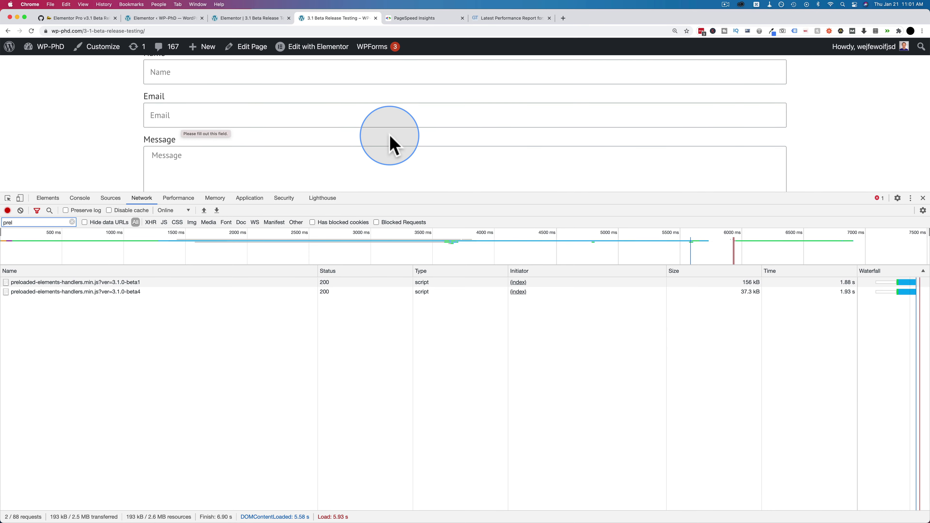
Step: Review the mobile and desktop PageSpeed Insights results for the beta release testing page
click(421, 18)
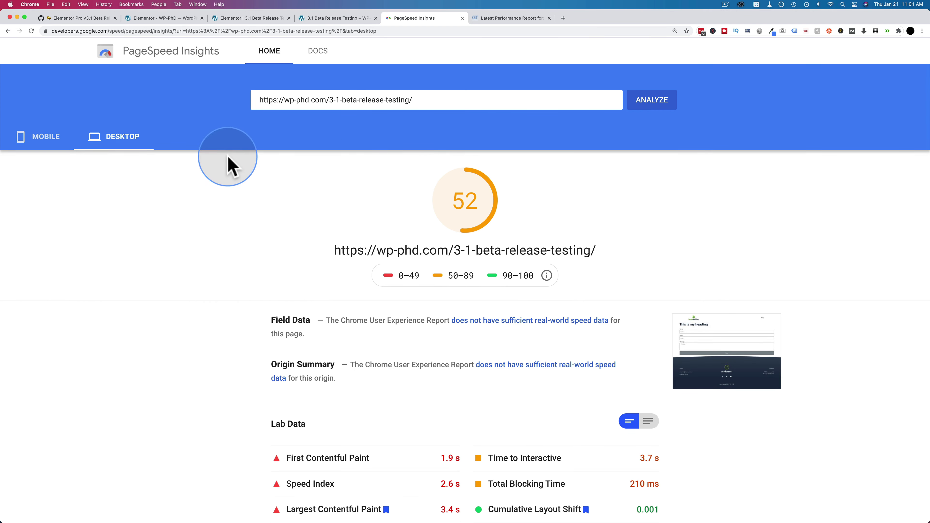
click(53, 139)
click(117, 141)
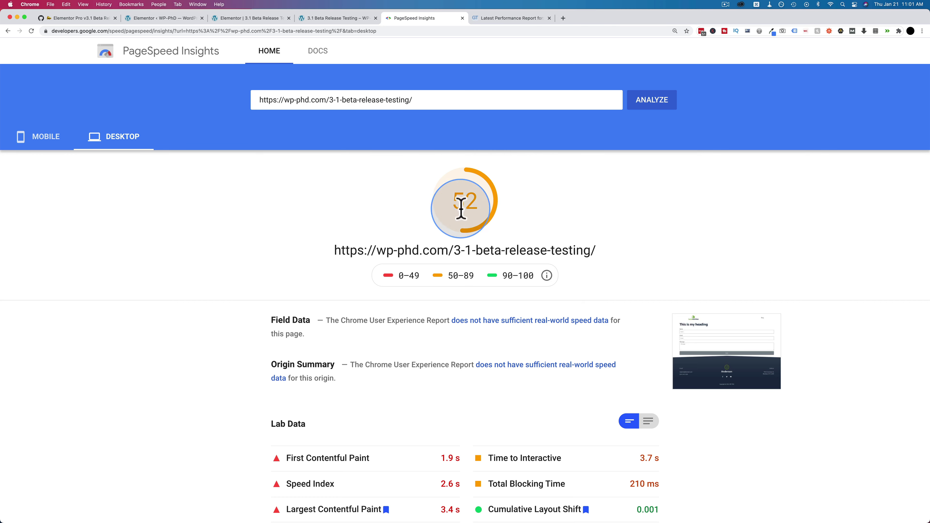
Step: Filter the waterfall requests in the GTmetrix report by "prelo" and check the sizes of the matching files
click(497, 23)
scroll(332, 220, up, 5)
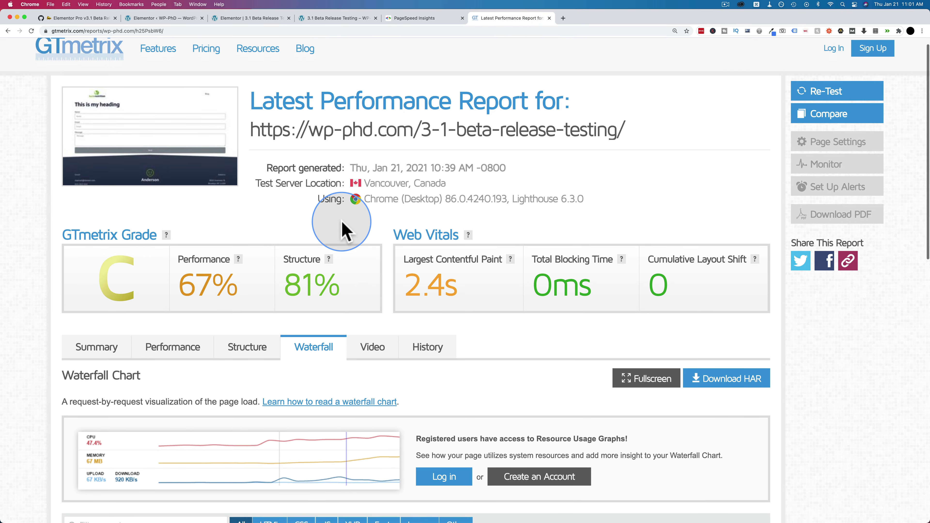
scroll(342, 228, down, 5)
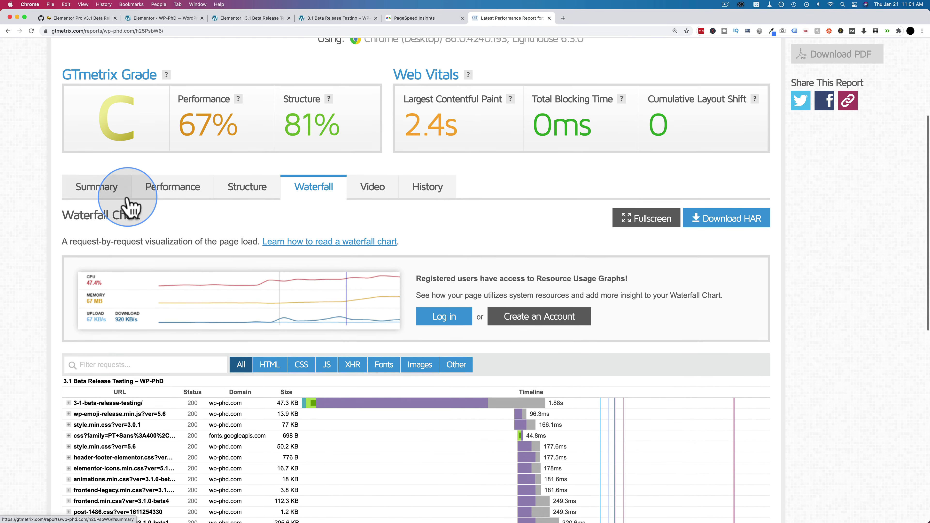
scroll(176, 270, down, 3)
click(136, 289)
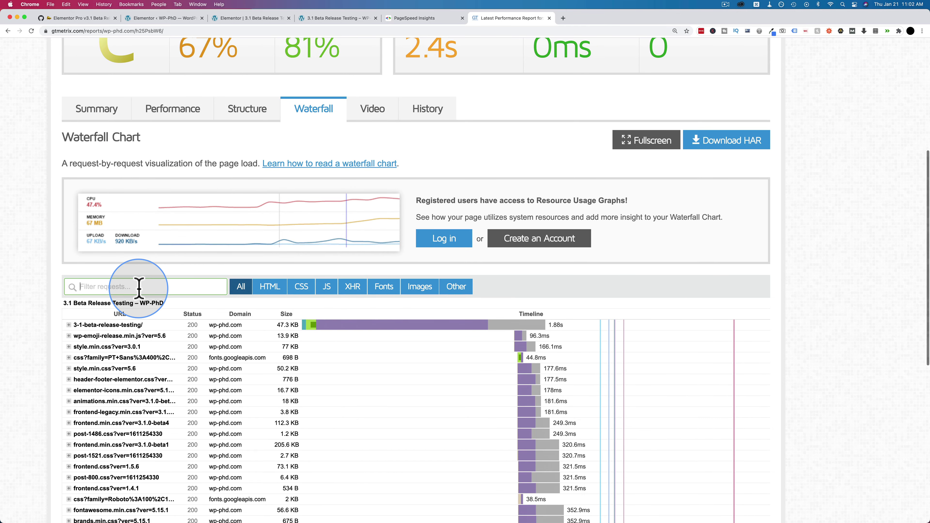
text(prelo)
scroll(110, 362, down, 1)
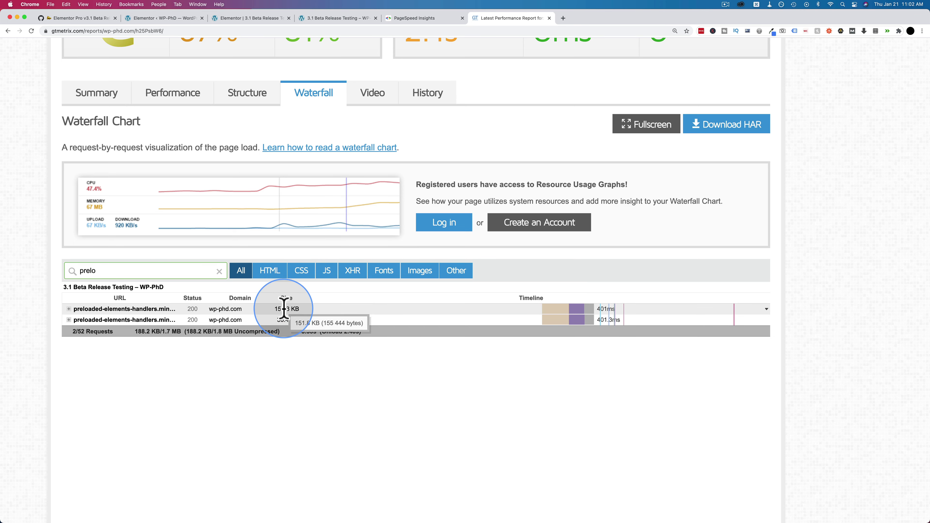
mouse_move(296, 309)
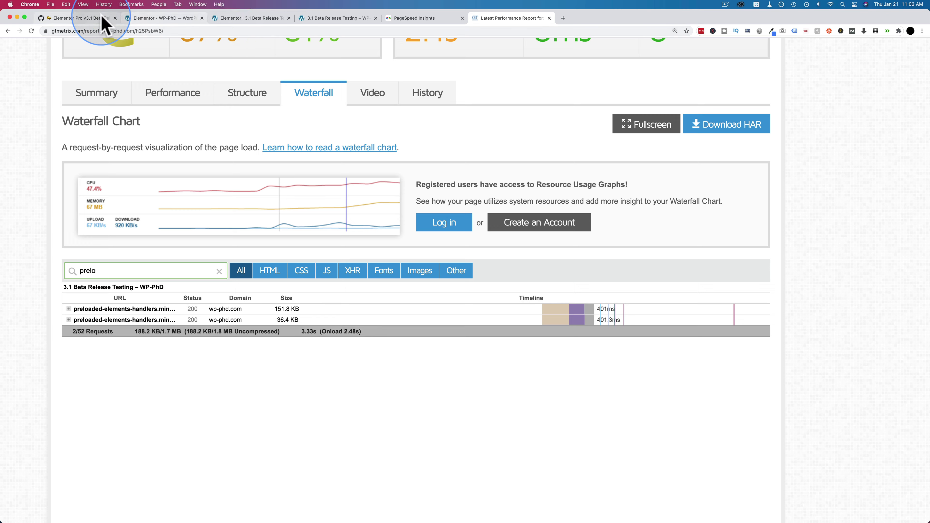
Step: Set Elementor's Improved Asset Loading experiment to Active and save the changes
click(142, 19)
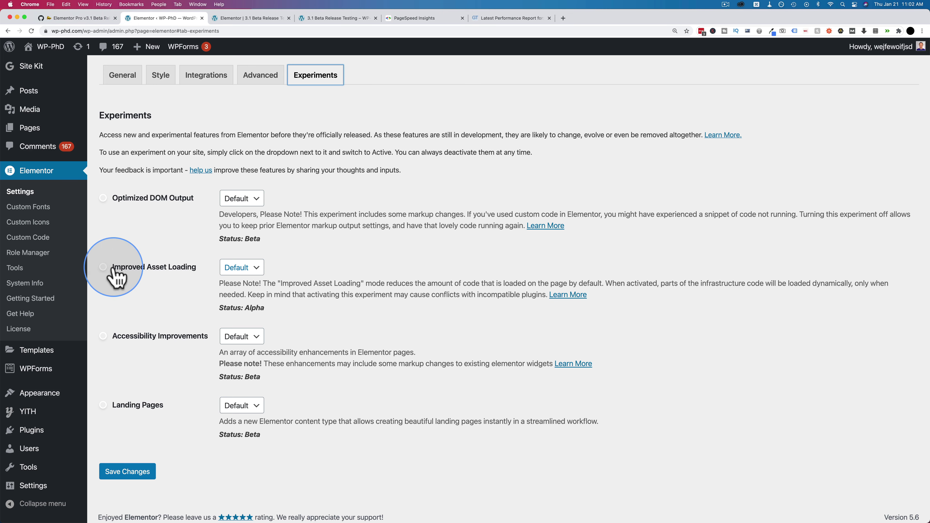
mouse_move(103, 271)
click(242, 268)
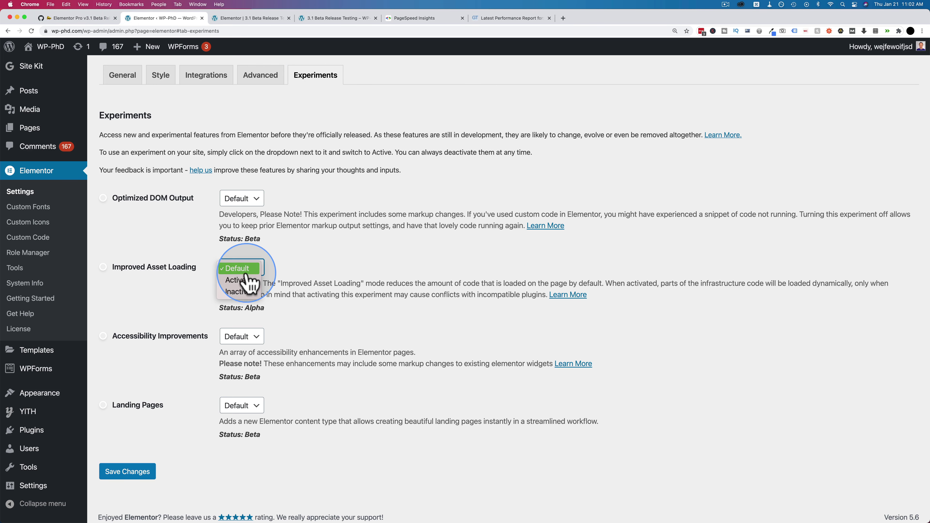
scroll(205, 315, down, 1)
click(127, 468)
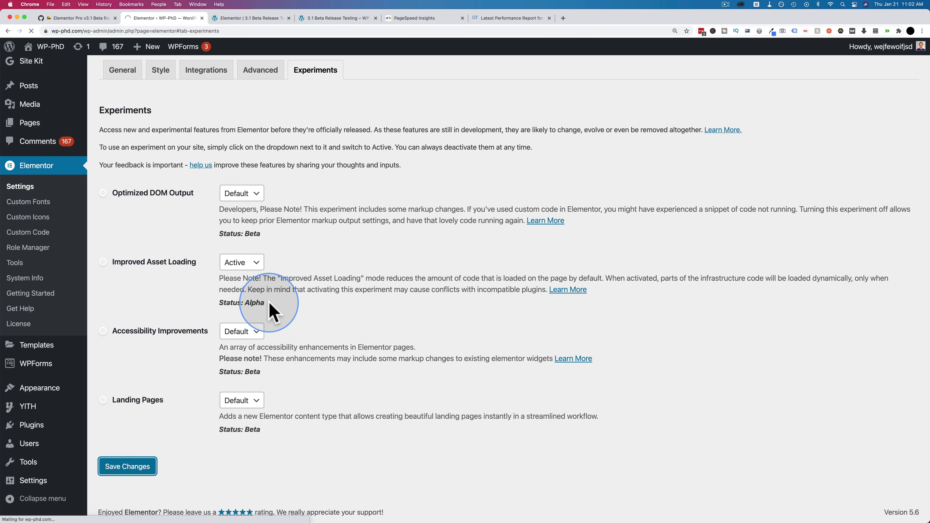
drag(267, 308, 217, 310)
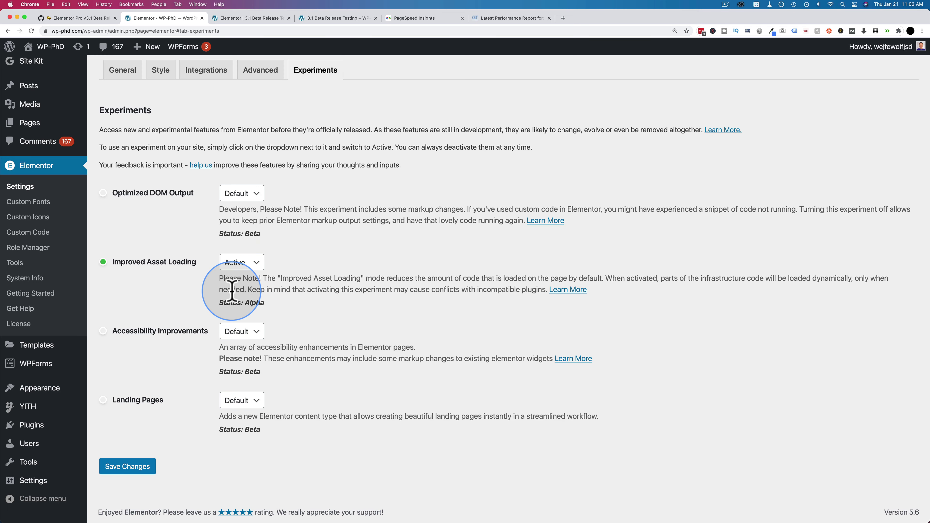
Step: Reload the 3.1 Beta Release Testing page with the network monitor open and filter its requests by "preload"
click(265, 19)
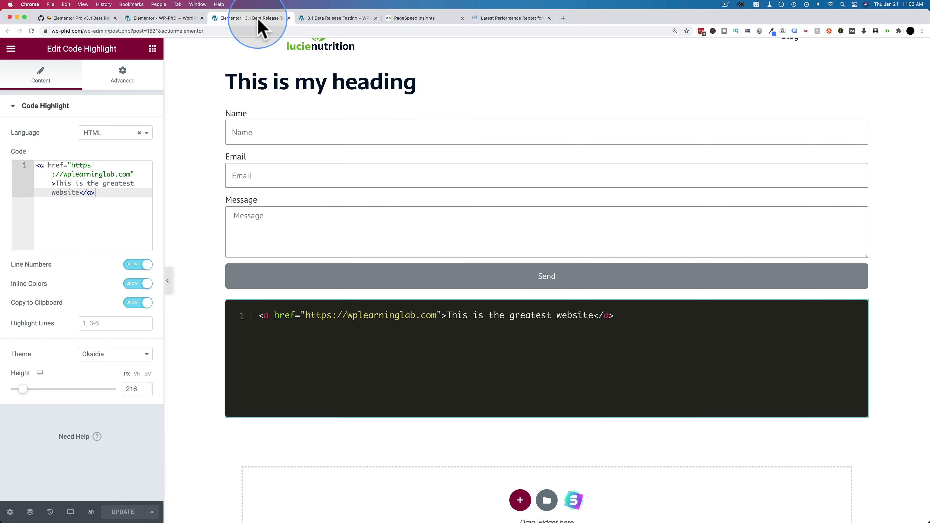
click(317, 20)
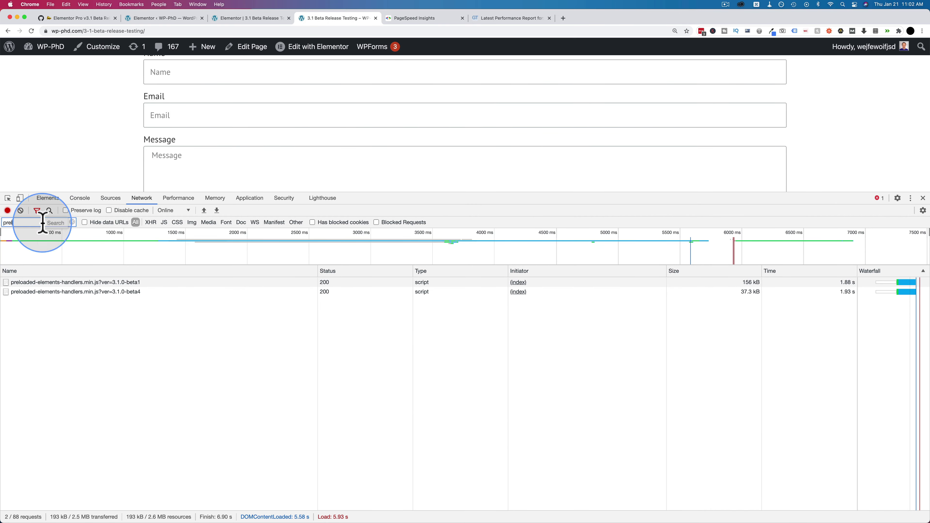
click(73, 222)
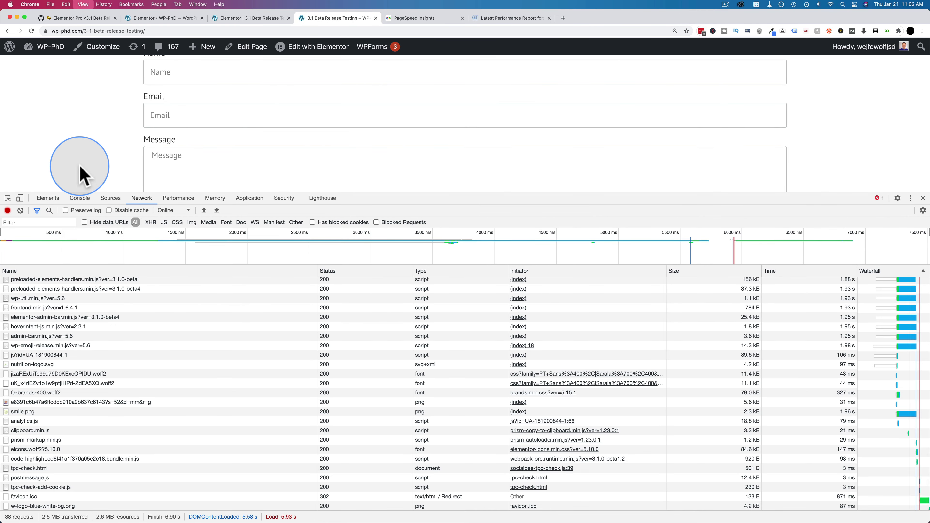
key(super+r)
click(26, 222)
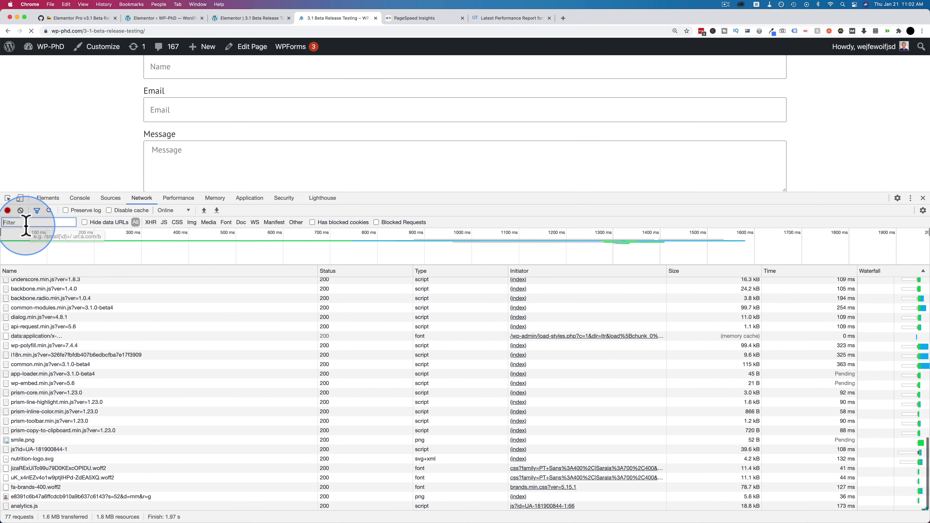
text(preload)
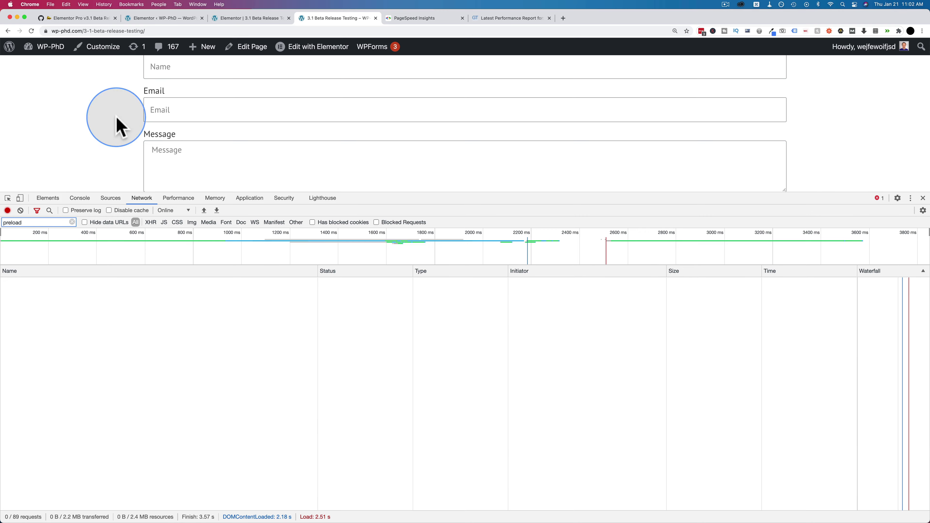
Step: Read the experiment's "Here's how it works" steps in the GitHub issue and highlight the form.[hash].bundle.min.js file name
click(103, 19)
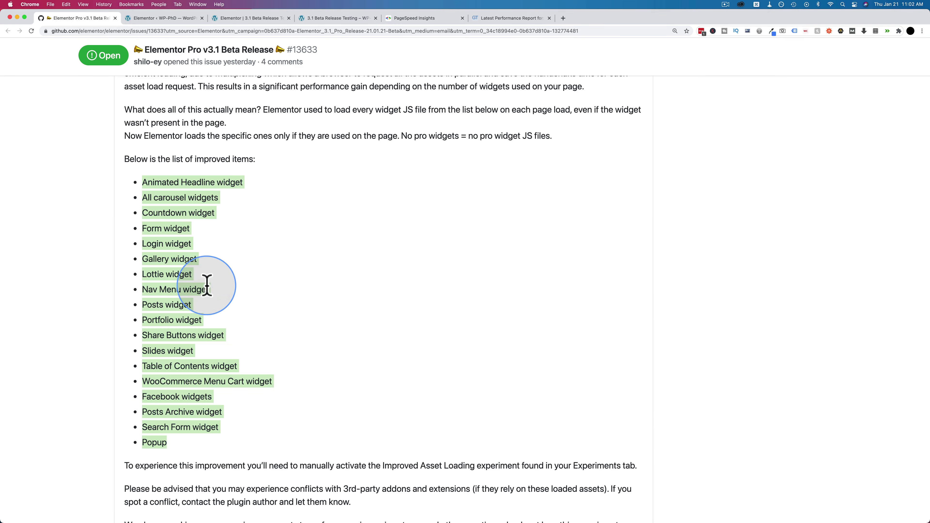
scroll(278, 291, down, 5)
scroll(278, 290, down, 10)
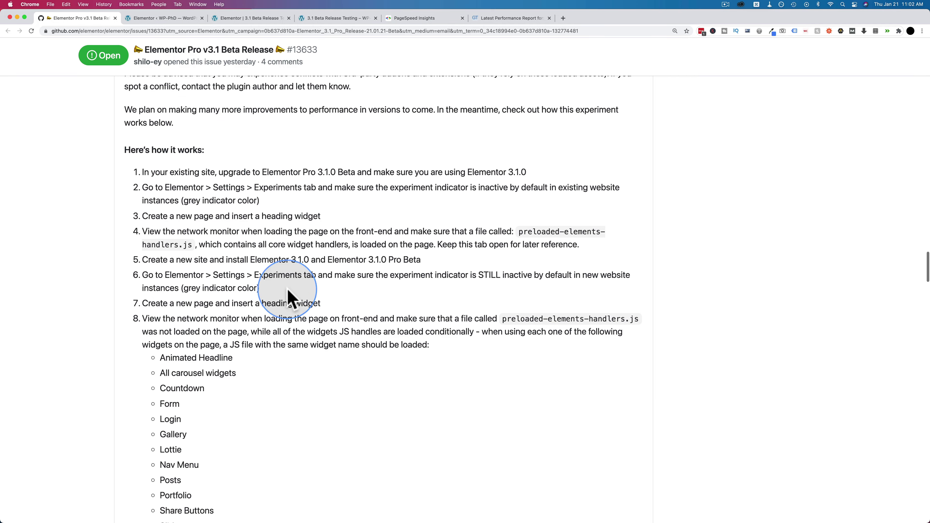
scroll(359, 322, down, 11)
scroll(359, 326, down, 1)
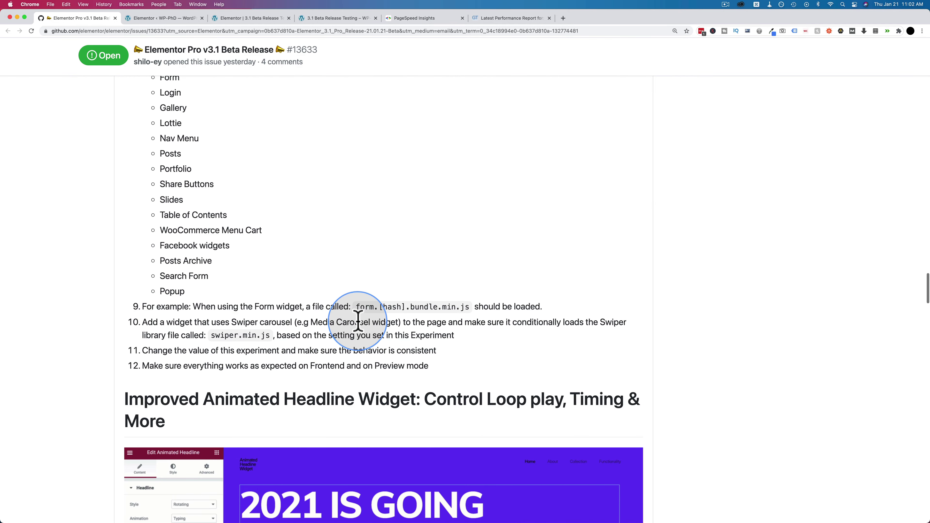
drag(357, 307, 471, 307)
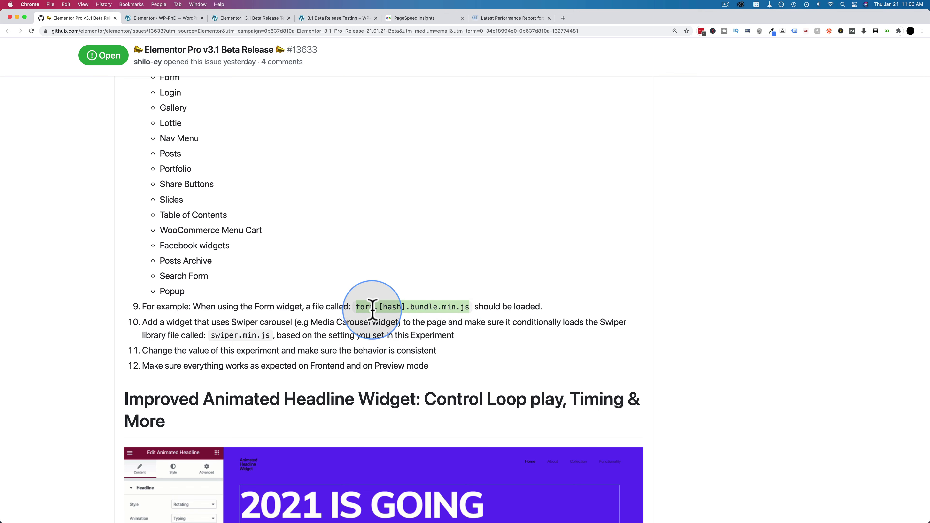
drag(363, 306, 475, 307)
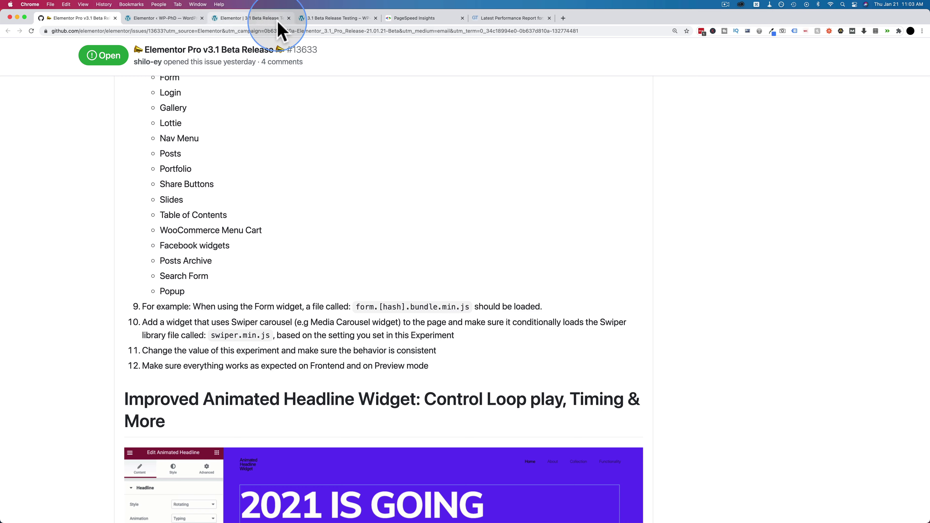
Step: Replace the "preload" filter on the 3.1 Beta Release Testing page's network requests with "form" and check the matching files
click(322, 18)
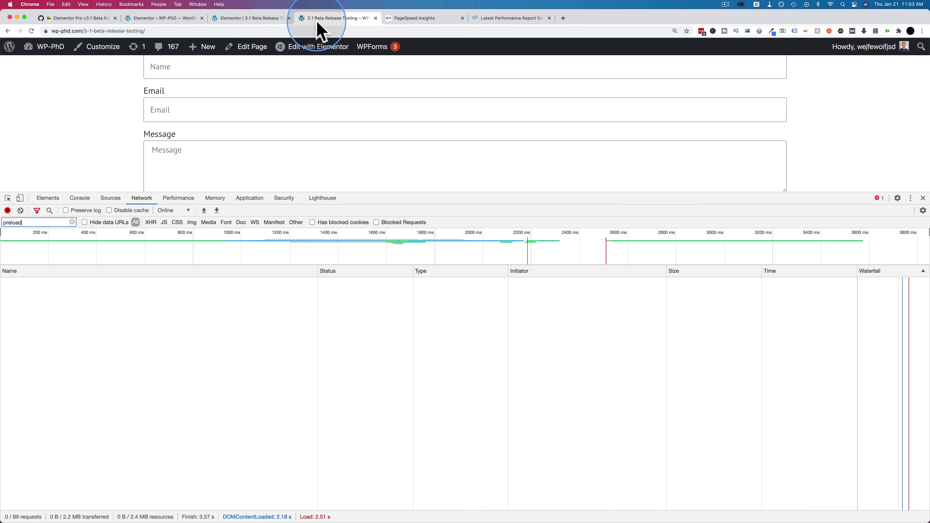
click(72, 222)
text(f)
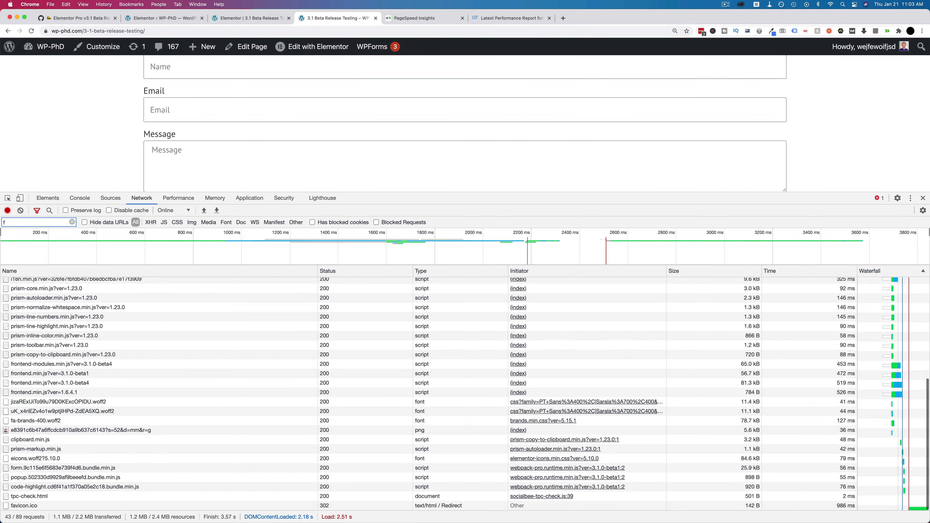
text(orm)
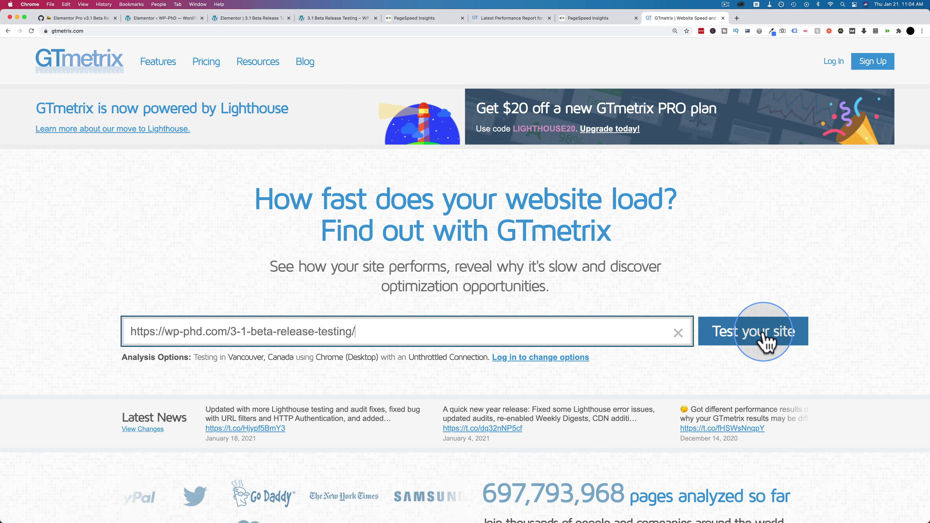
click(766, 340)
click(608, 19)
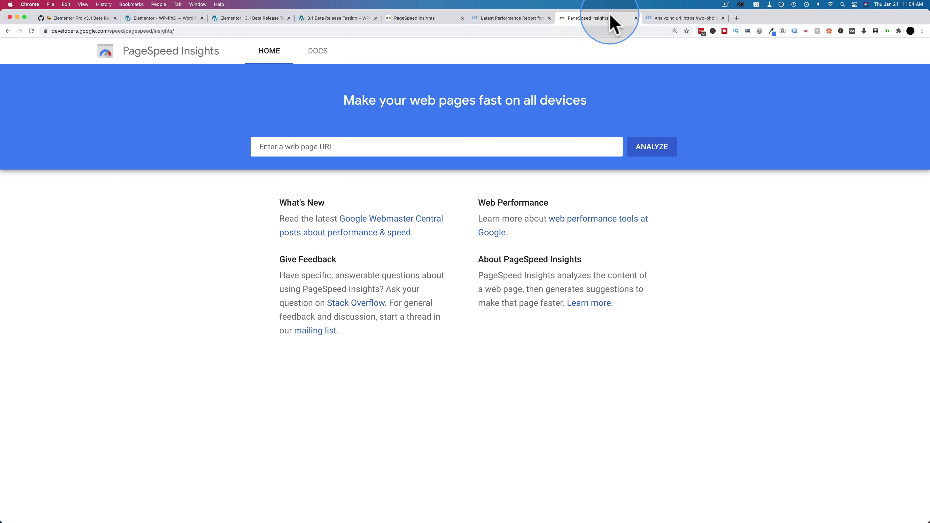
click(453, 149)
click(648, 150)
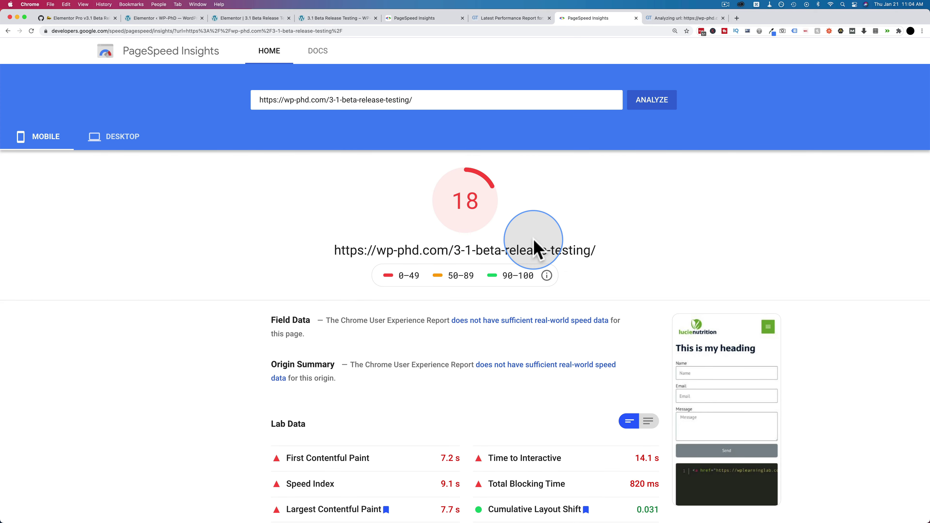
Step: Check the new PageSpeed Insights mobile and desktop scores and compare the desktop result with the earlier report
scroll(218, 264, down, 2)
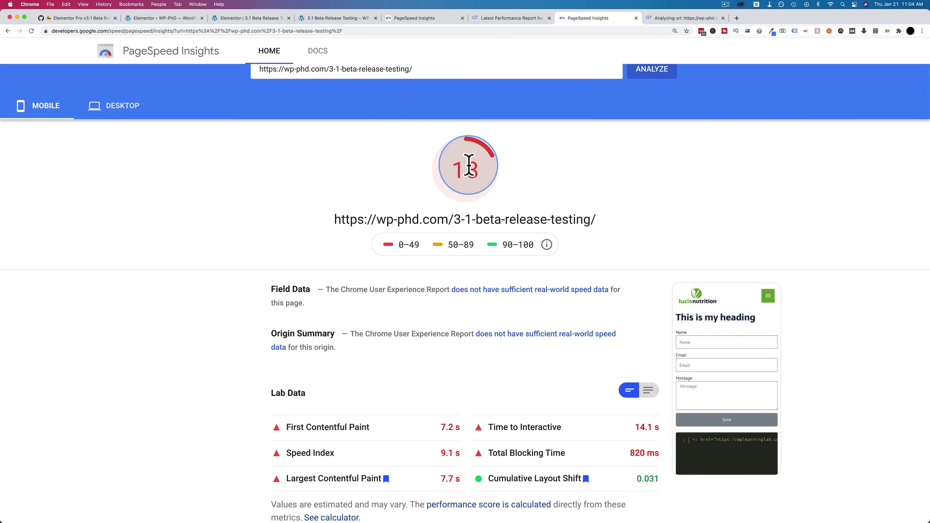
click(121, 114)
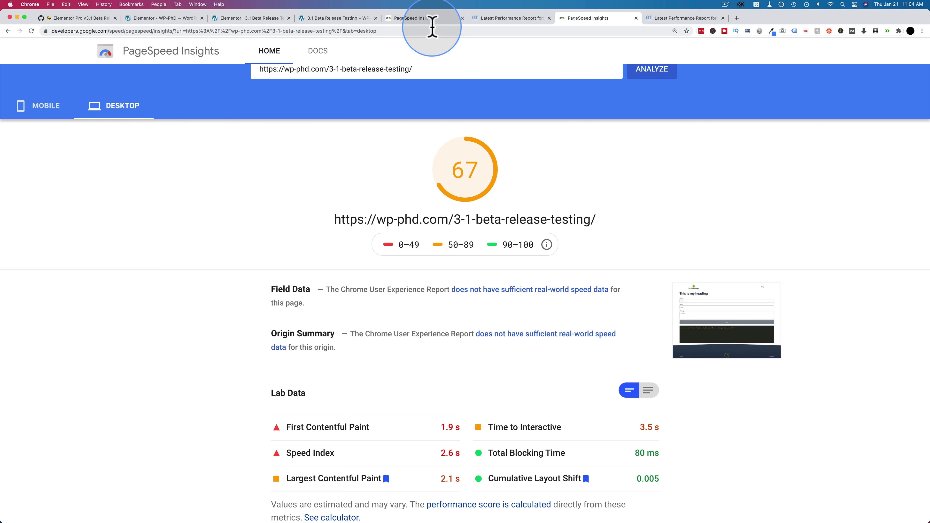
click(413, 20)
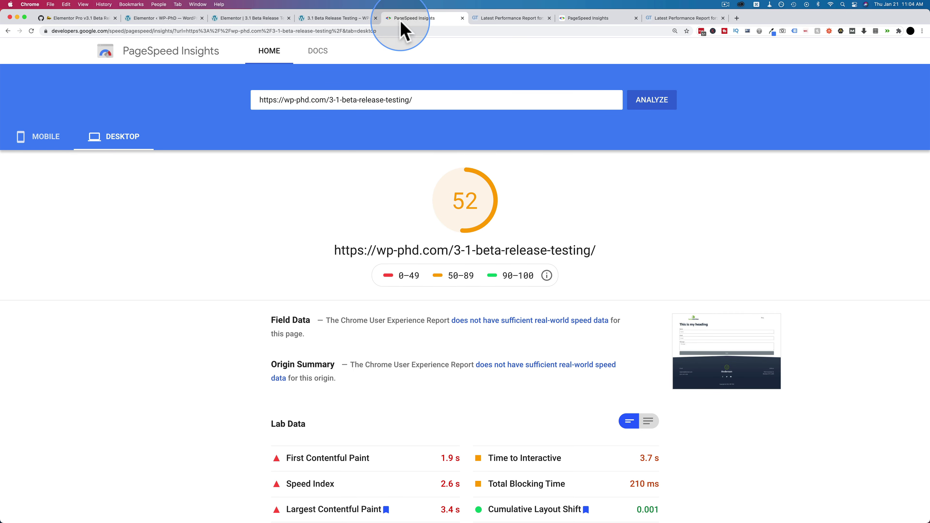
click(584, 20)
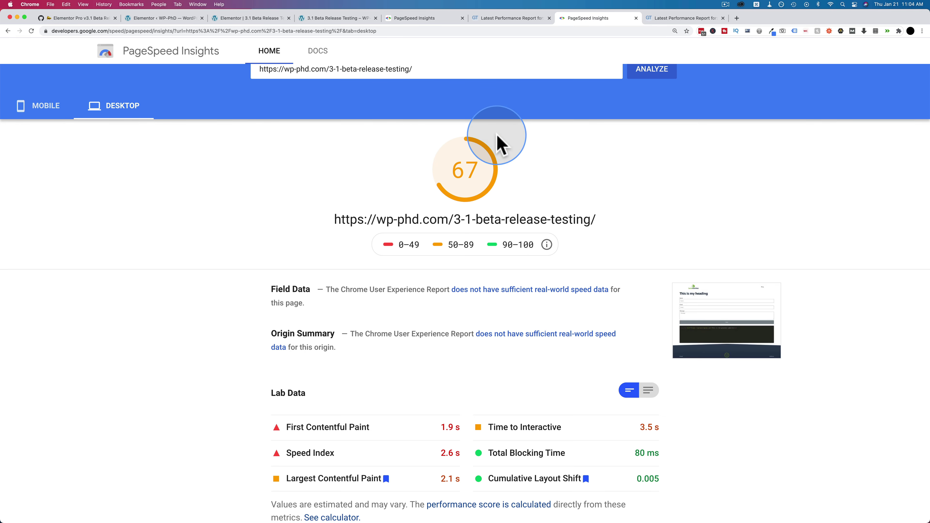
Step: Review the new GTmetrix report's grades and open its waterfall chart
click(684, 19)
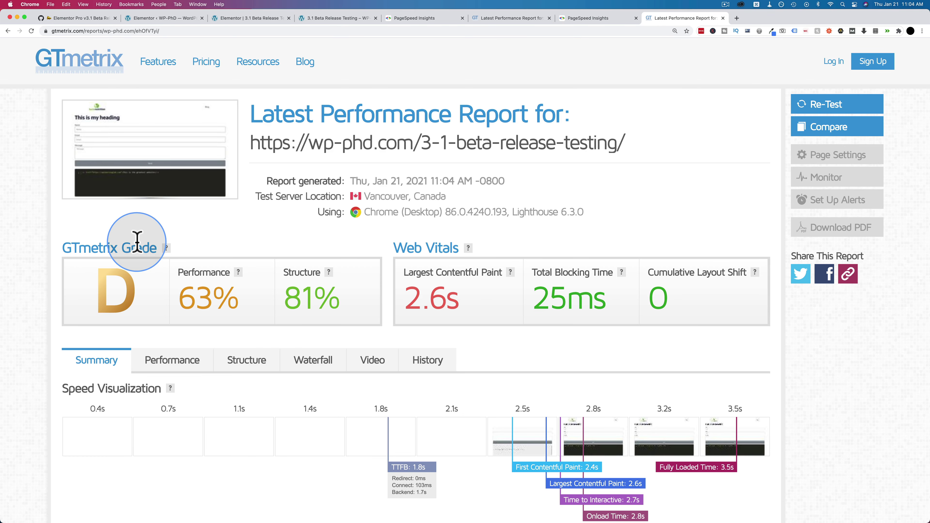
scroll(297, 183, down, 2)
scroll(296, 183, down, 1)
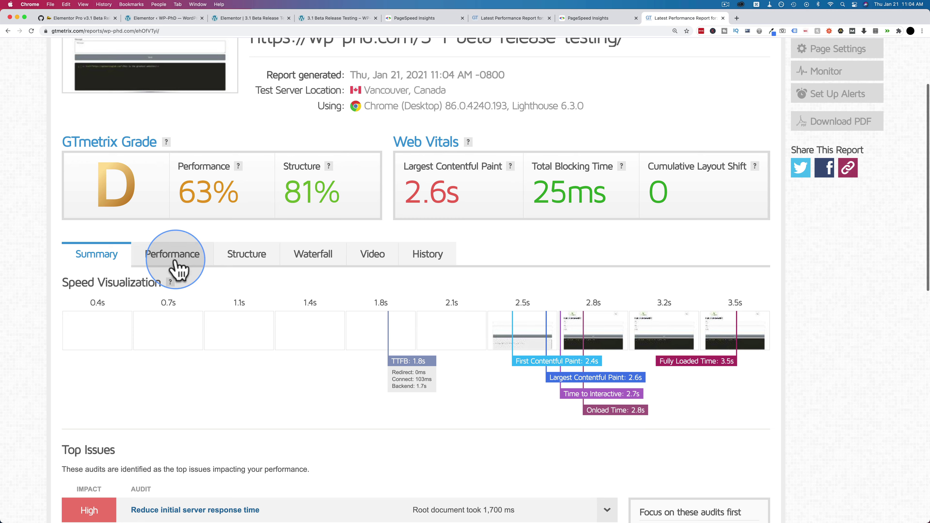
click(311, 261)
scroll(246, 266, down, 4)
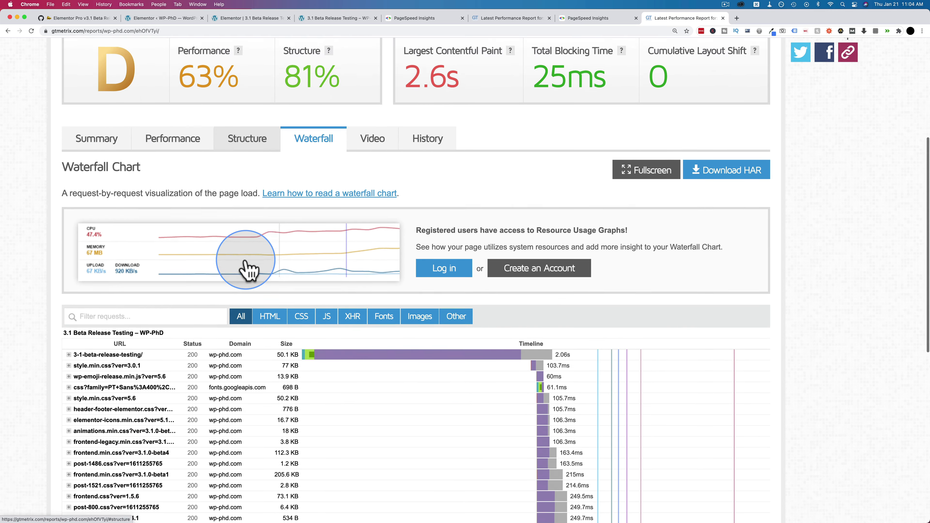
Step: Filter the waterfall requests by "form." and compare the matching file's size with the preloaded files in the earlier GTmetrix report
click(167, 288)
text(prel)
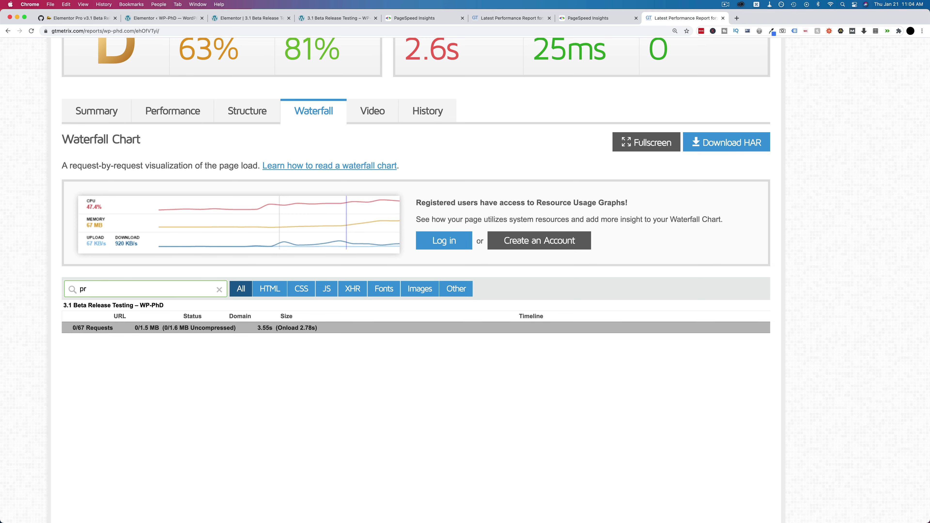
key(BackSpace)
key(BackSpace)
text(form)
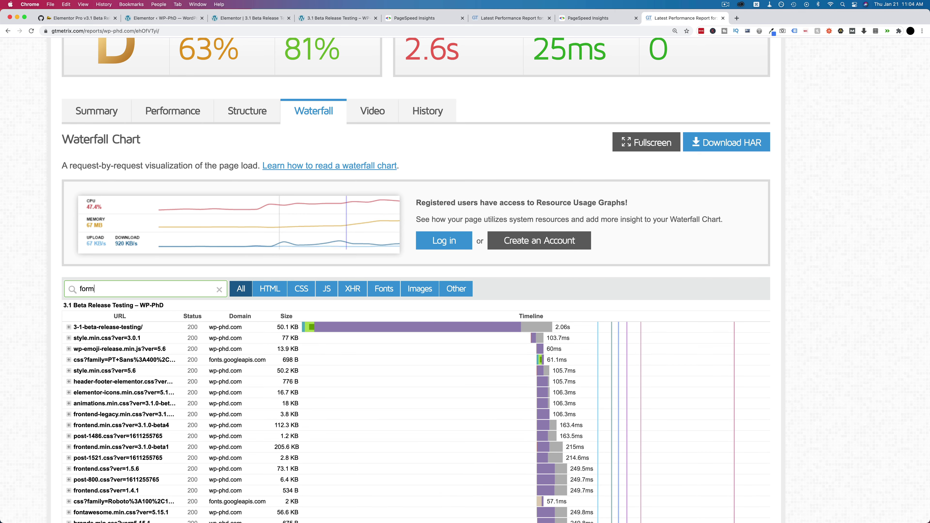
text(.)
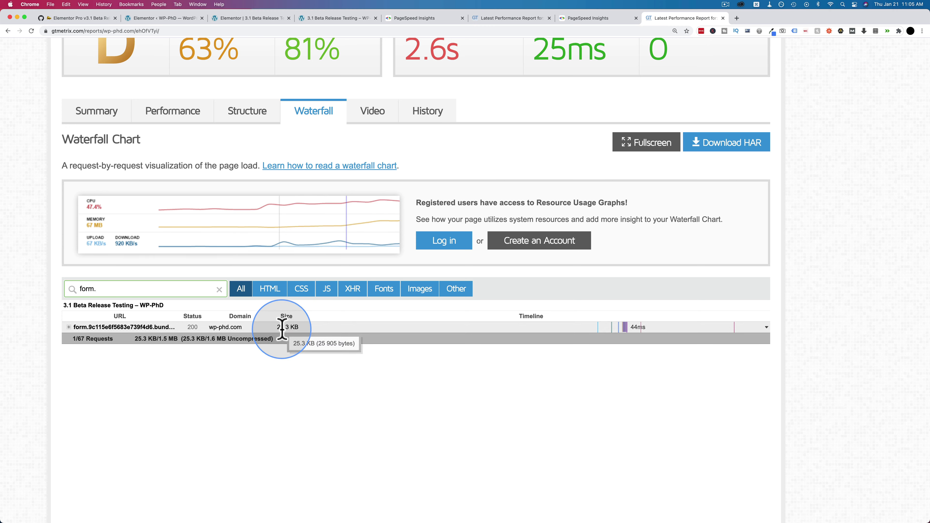
click(517, 21)
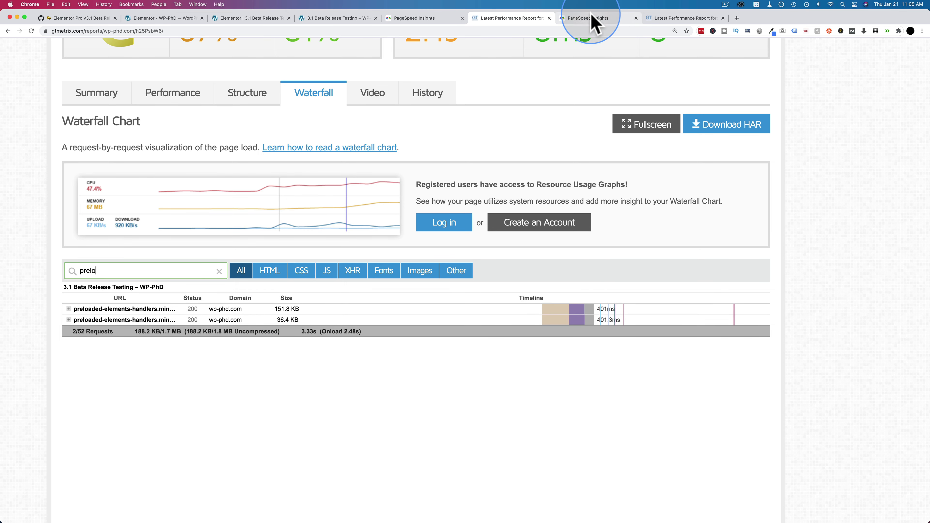
click(670, 19)
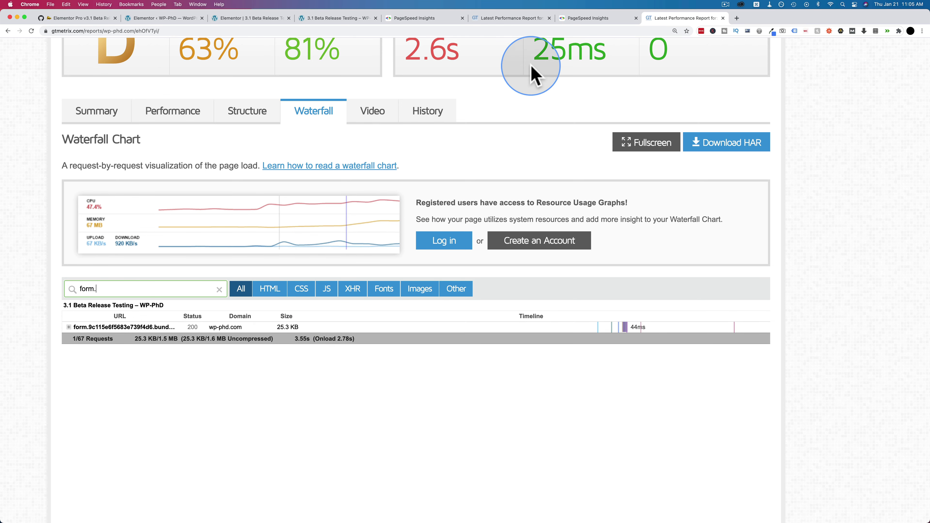
Step: In the Elementor editor, add a Posts widget and a Portfolio widget directly below the contact form, with Portfolio above Posts
click(252, 18)
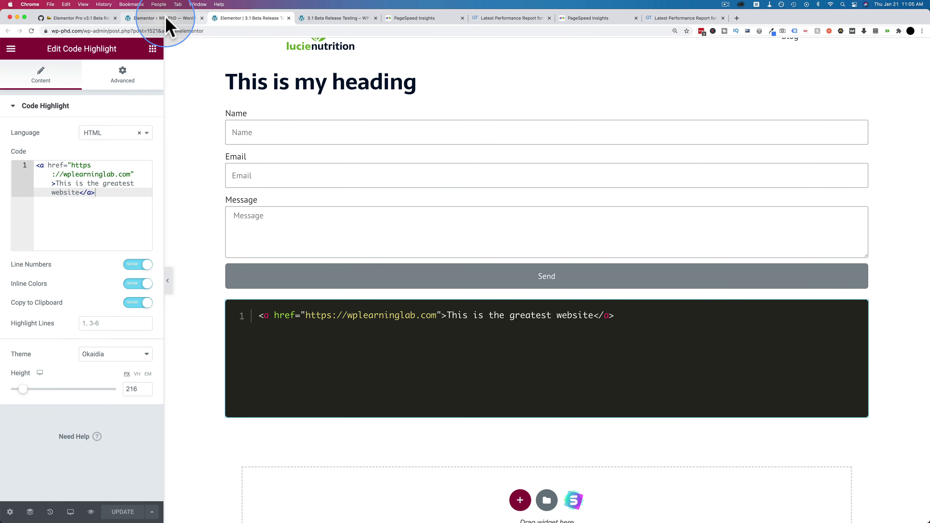
click(154, 48)
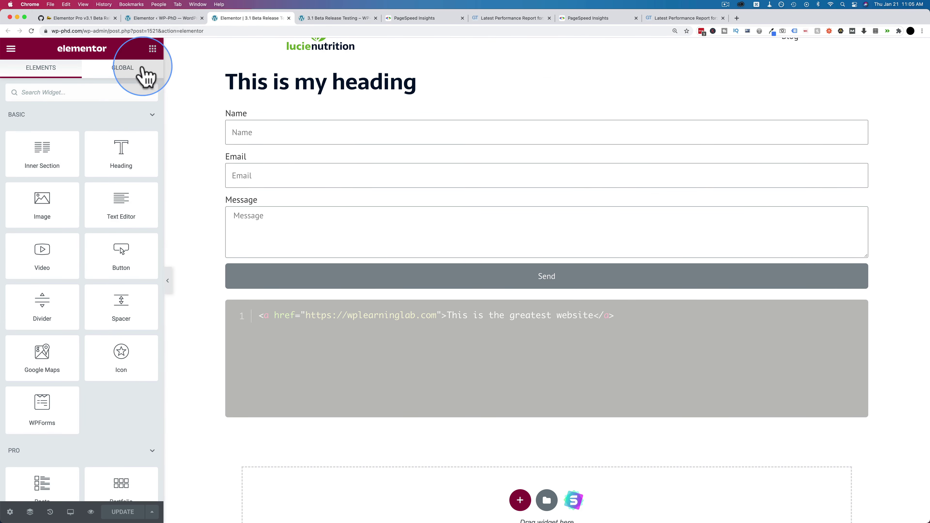
click(80, 18)
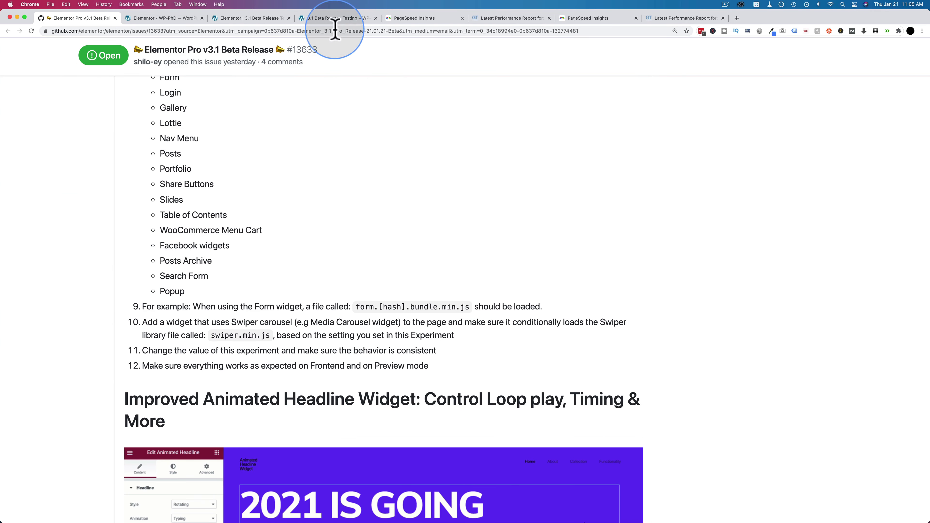
click(338, 18)
click(261, 22)
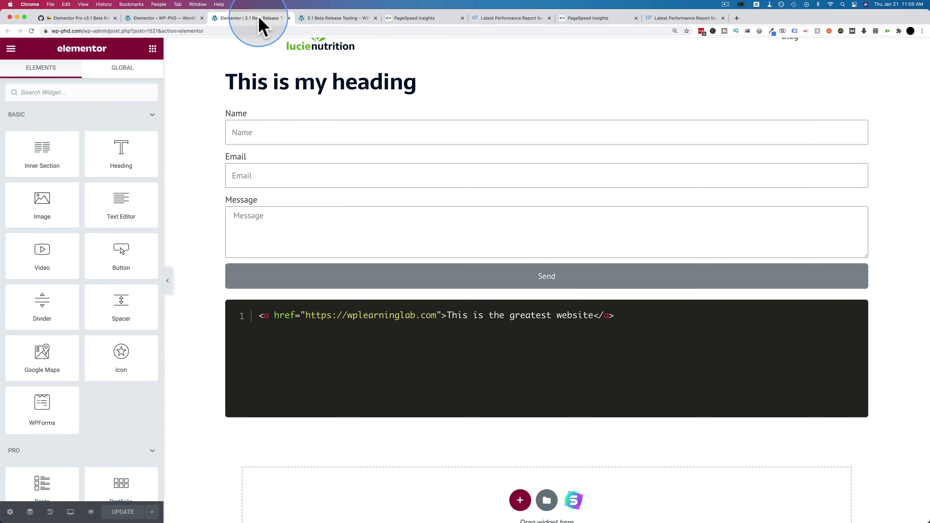
text(post)
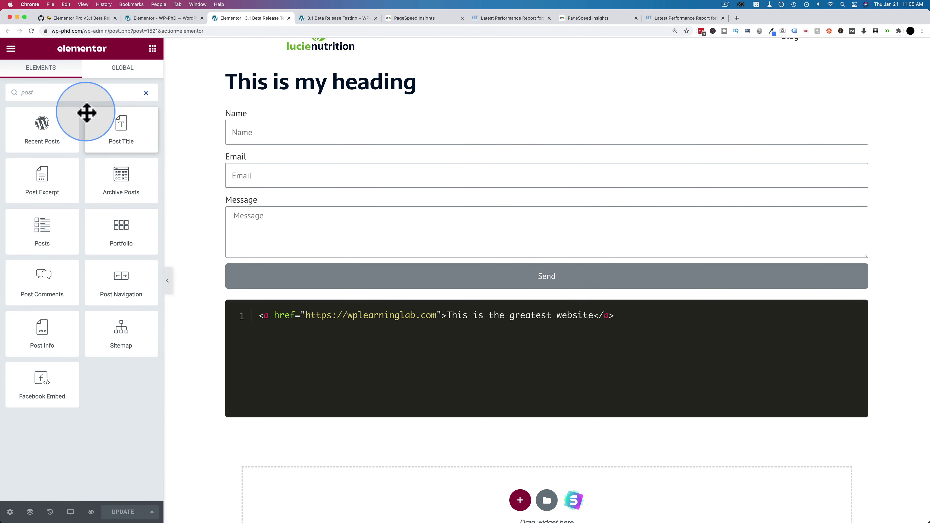
drag(48, 243, 321, 301)
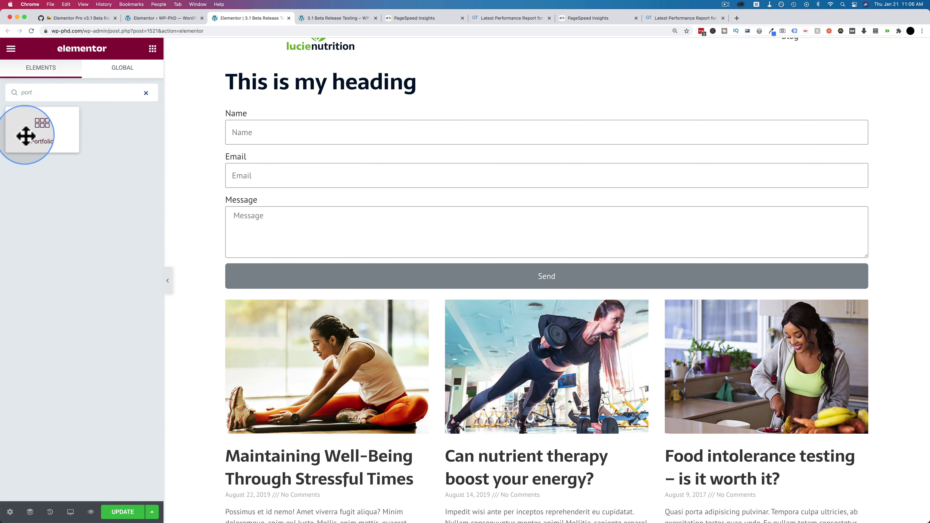
drag(26, 136, 331, 295)
Step: Find the Search Form widget and place it between the contact form and the portfolio
click(90, 91)
text(sear)
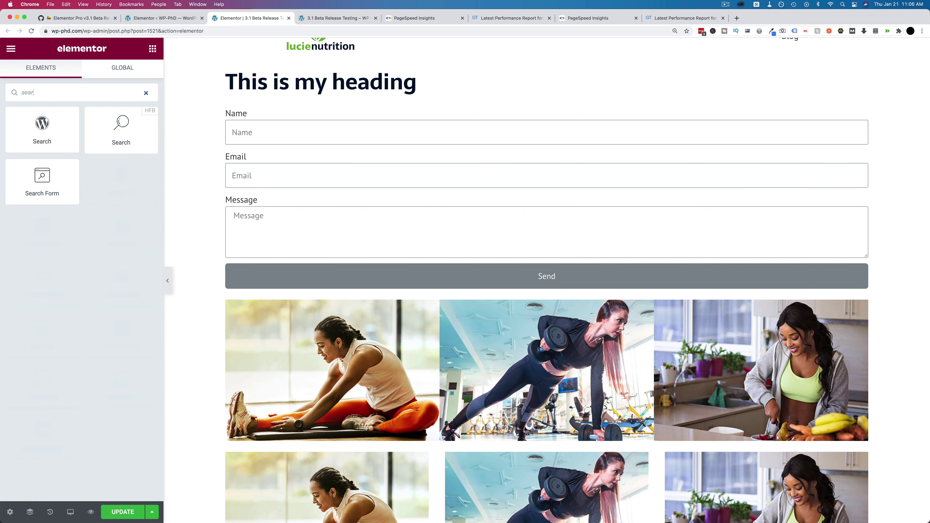
drag(42, 176, 336, 295)
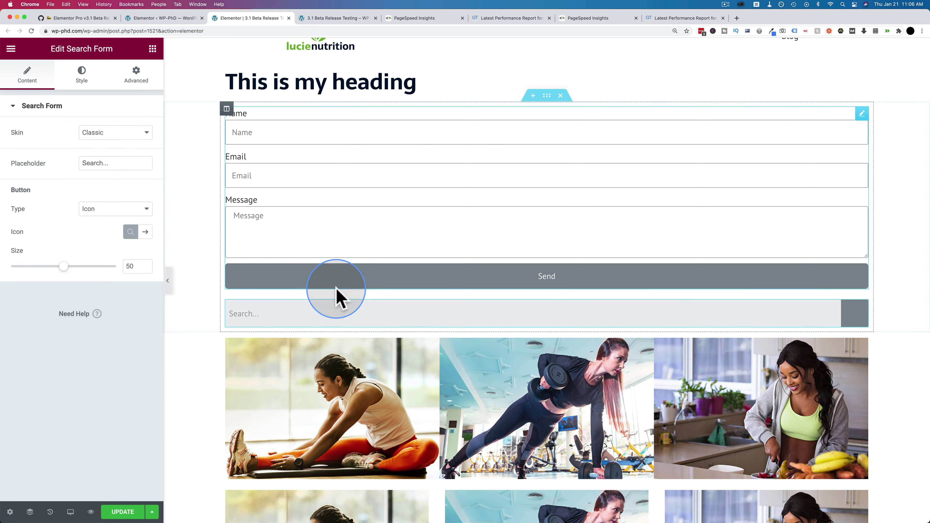
Step: Add the Pro Gallery widget between the search form and the portfolio, and update the page
click(152, 49)
click(87, 86)
text(gal)
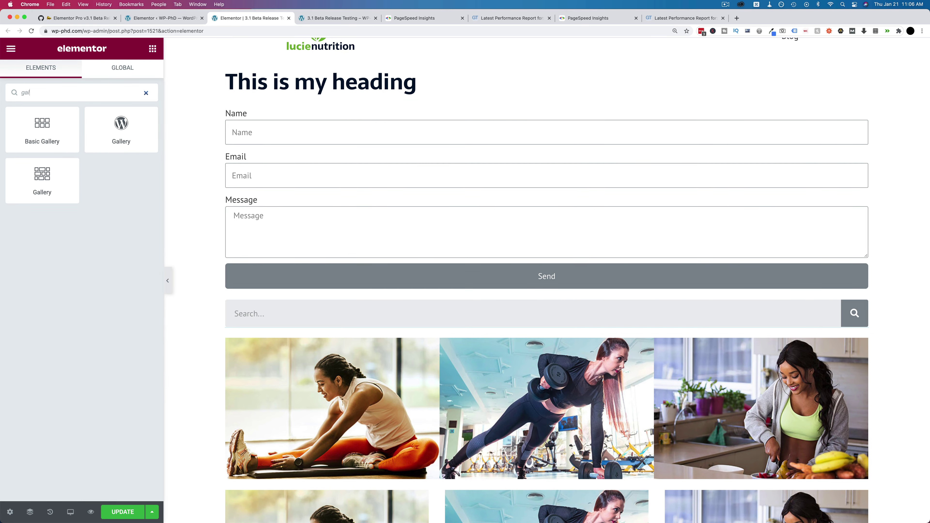
drag(37, 175, 364, 299)
drag(82, 204, 359, 333)
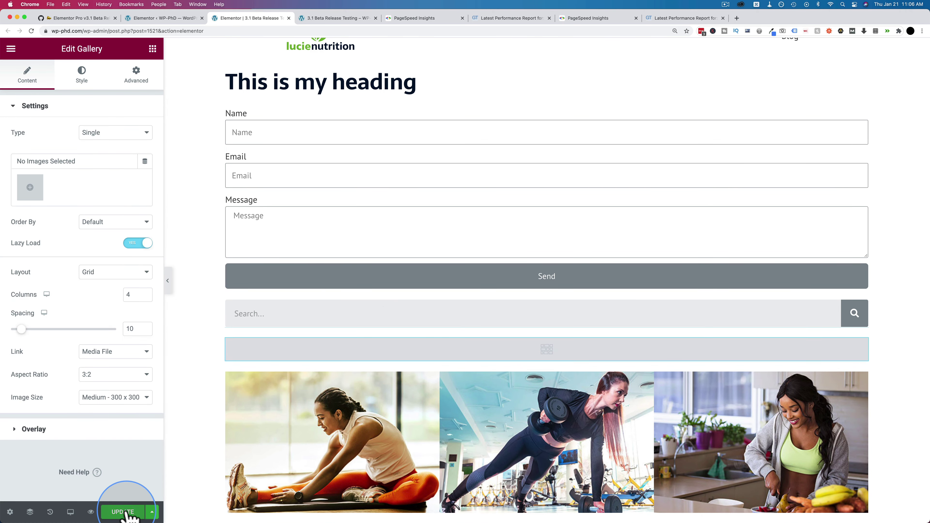
Step: Reload the live testing page, filter its network requests by "bundle.min.js" and check the sizes of the widget files
click(322, 18)
key(super+r)
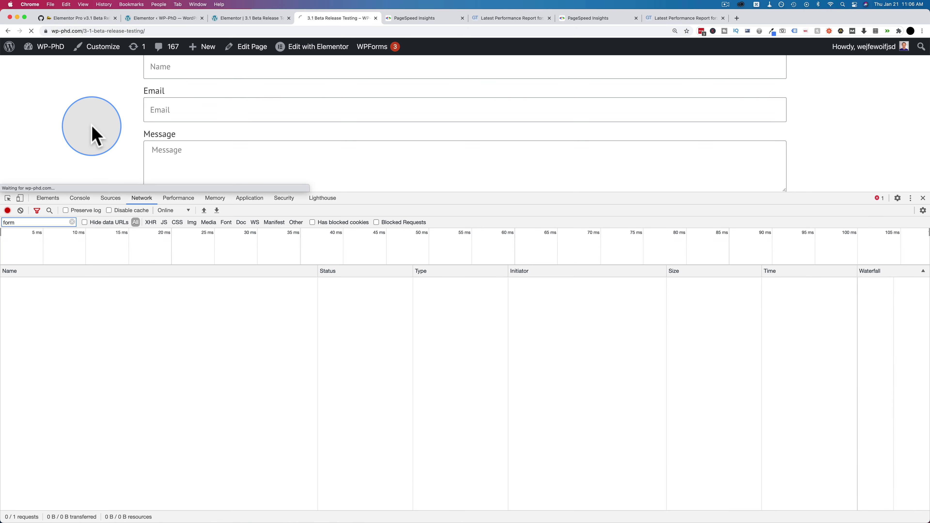
click(72, 222)
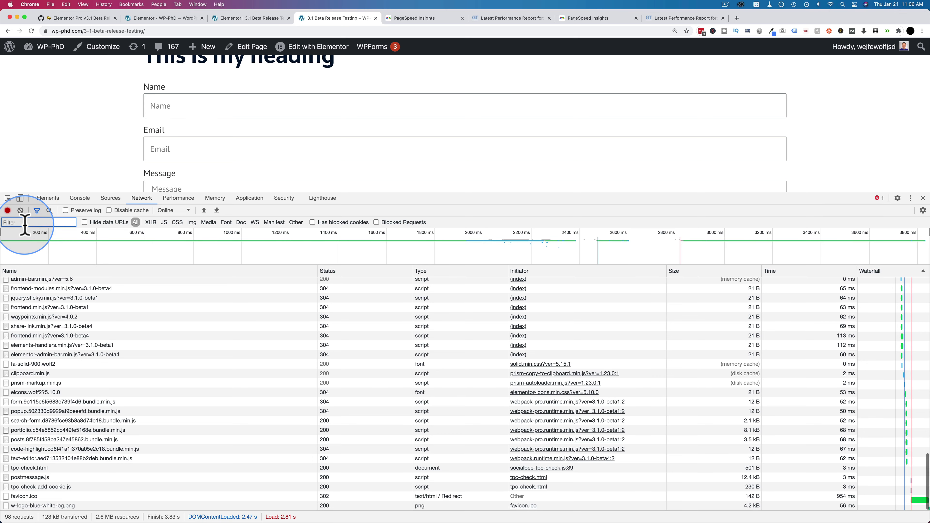
text(form)
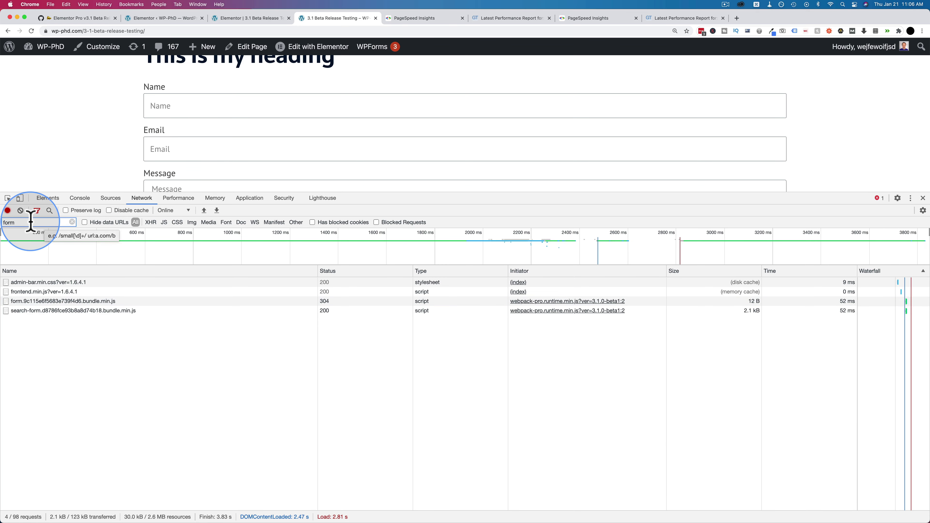
text(bundle.min.js)
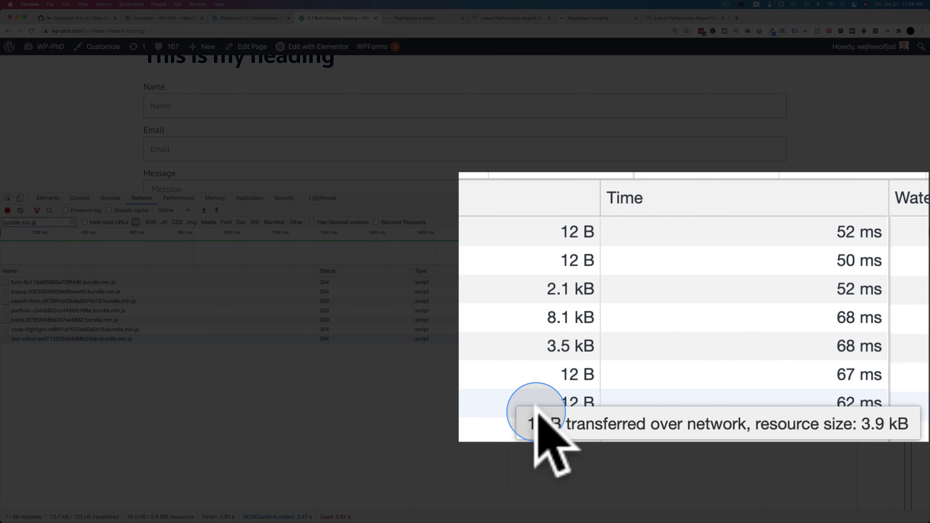
mouse_move(573, 404)
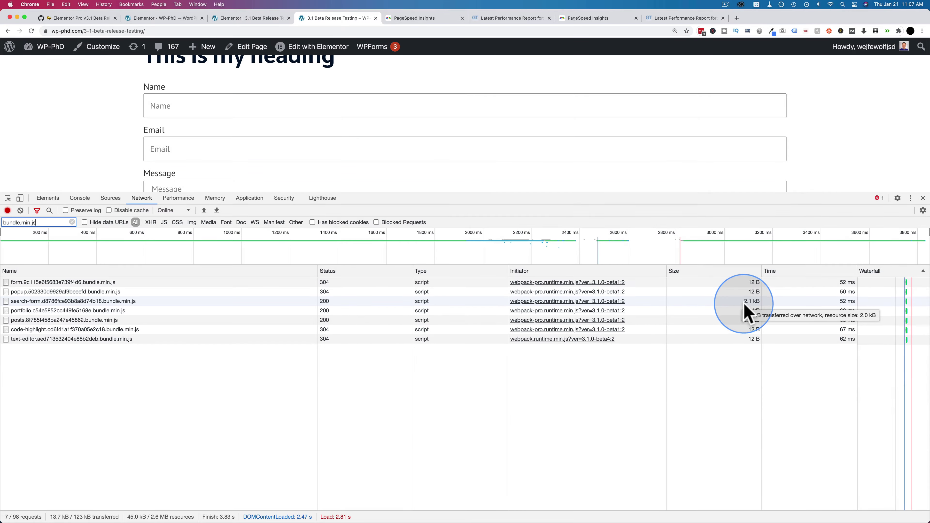
Step: Compare the file sizes in the new and earlier GTmetrix waterfalls again and return to the Elementor editor
click(674, 18)
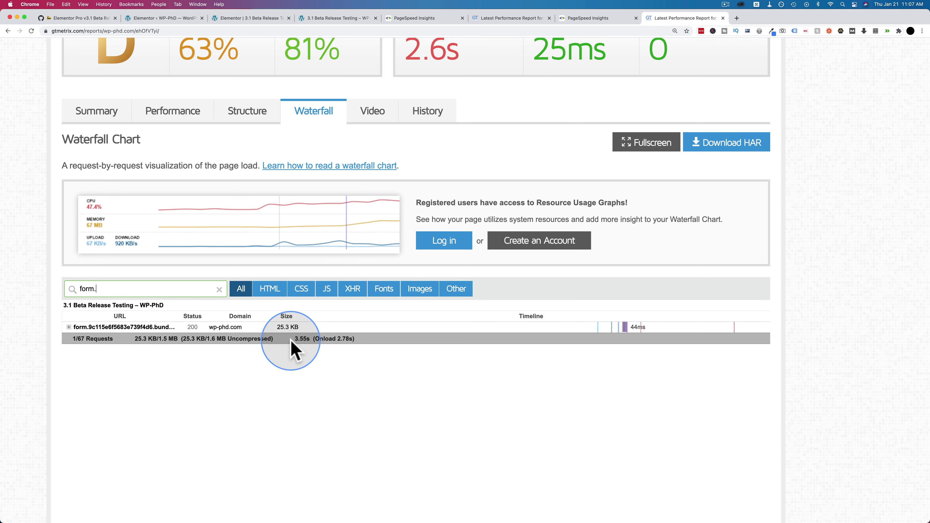
click(509, 18)
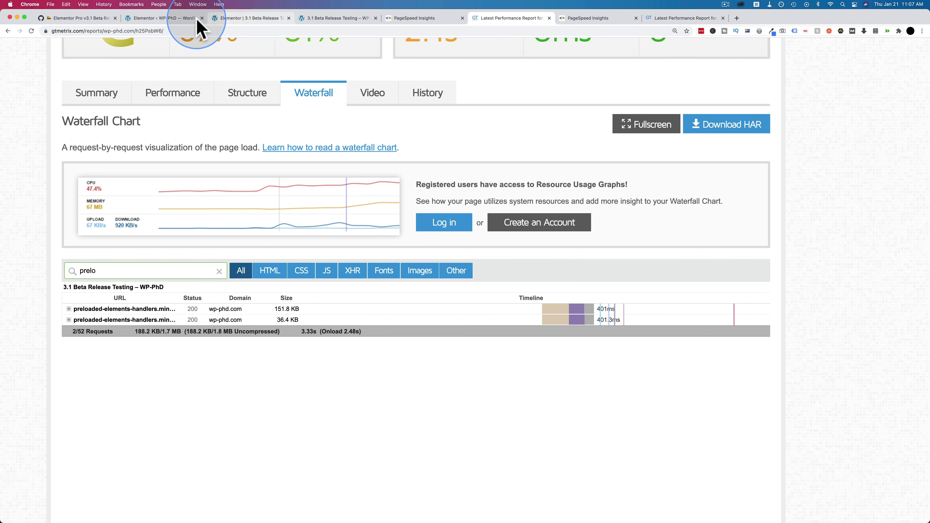
click(180, 19)
click(253, 19)
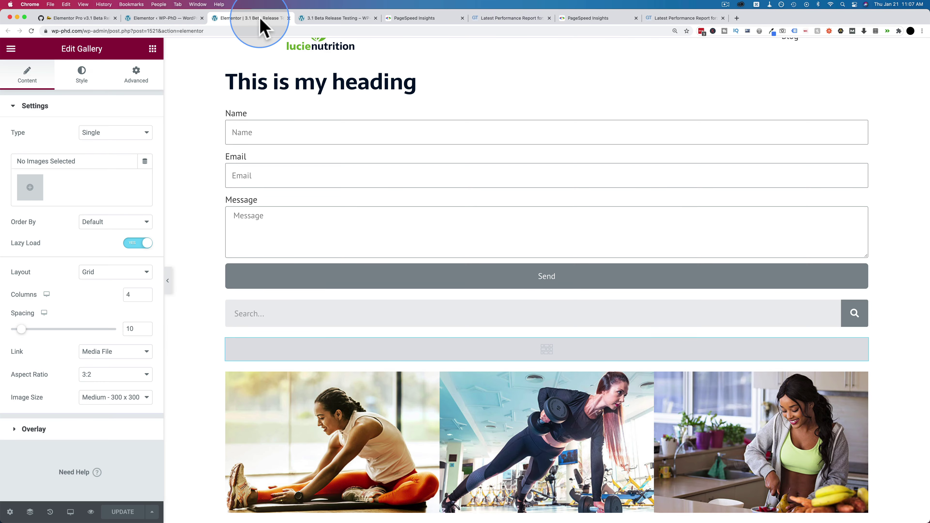
Step: Check the widget file sizes on the live testing page and rerun the newer GTmetrix test for that page
click(317, 20)
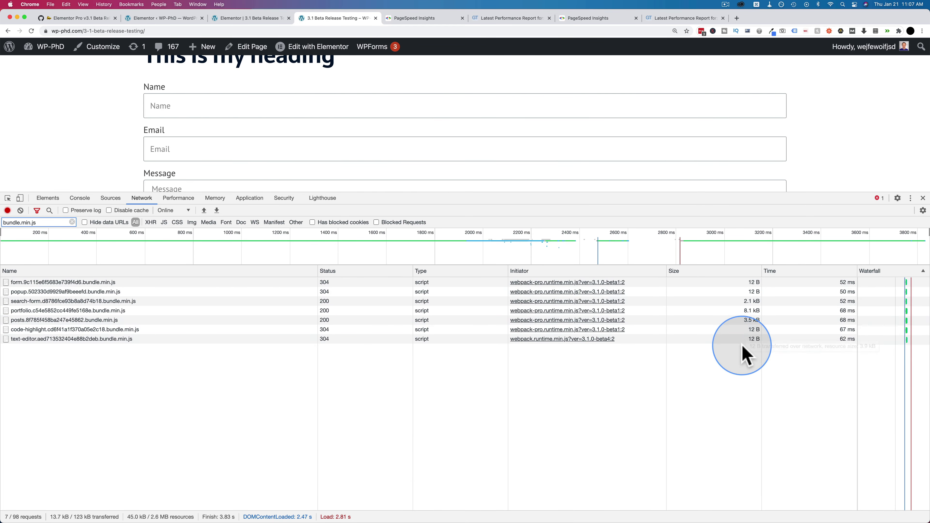
click(684, 19)
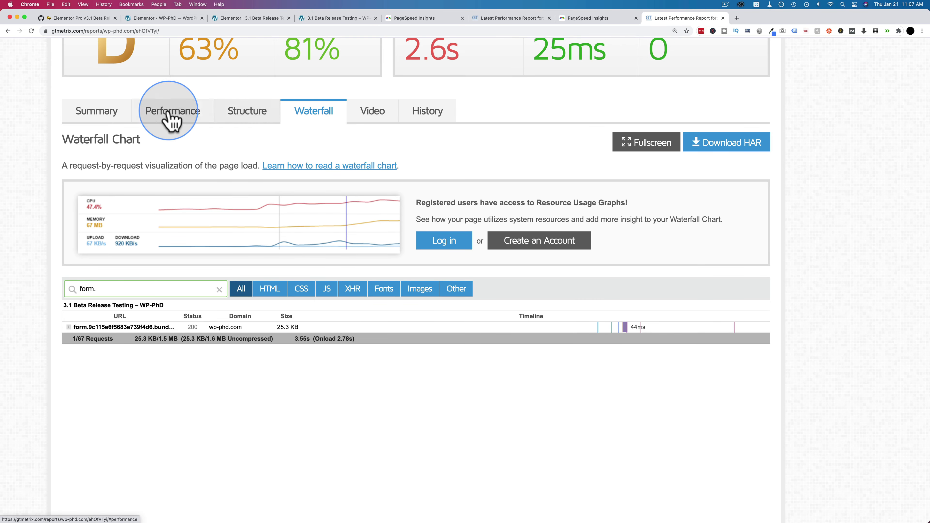
scroll(234, 181, up, 7)
click(820, 108)
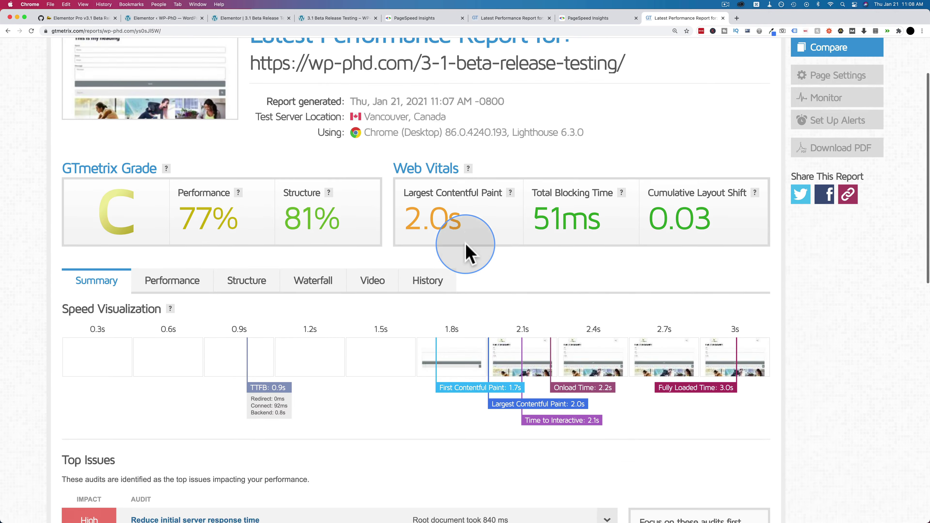
Step: Open the waterfall chart of the fresh GTmetrix report and filter its requests by "bundle."
scroll(465, 249, down, 3)
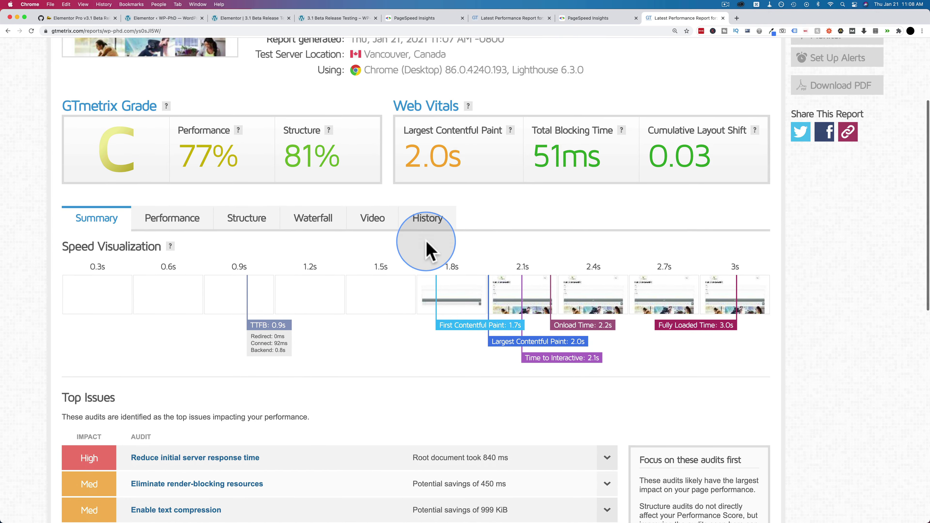
click(310, 223)
scroll(297, 305, down, 5)
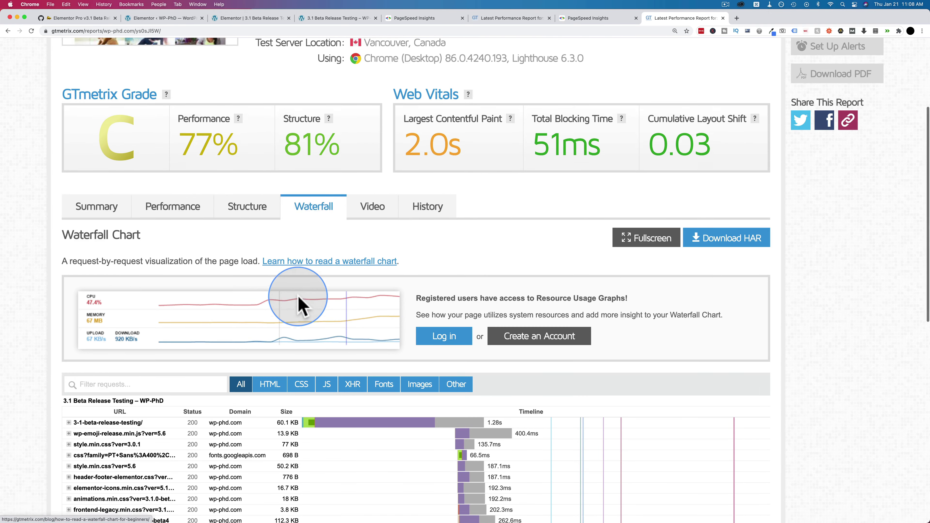
click(79, 267)
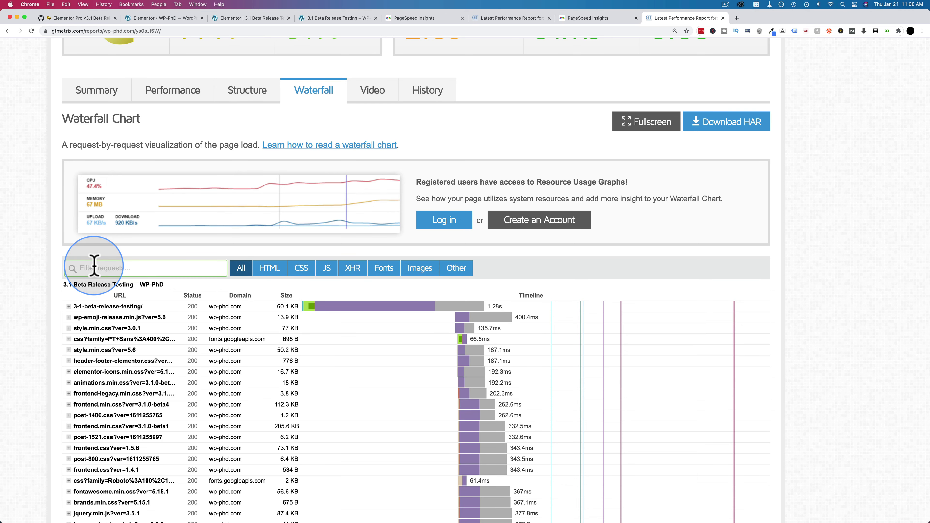
text(bundle.)
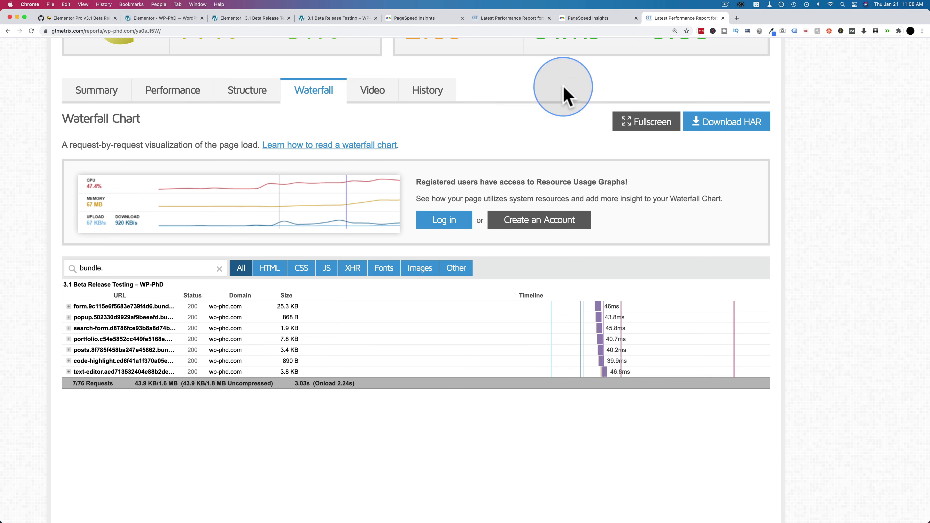
Step: Compare the total size of the bundle files with the preloaded-elements-handlers files in the earlier GTmetrix waterfall
click(502, 22)
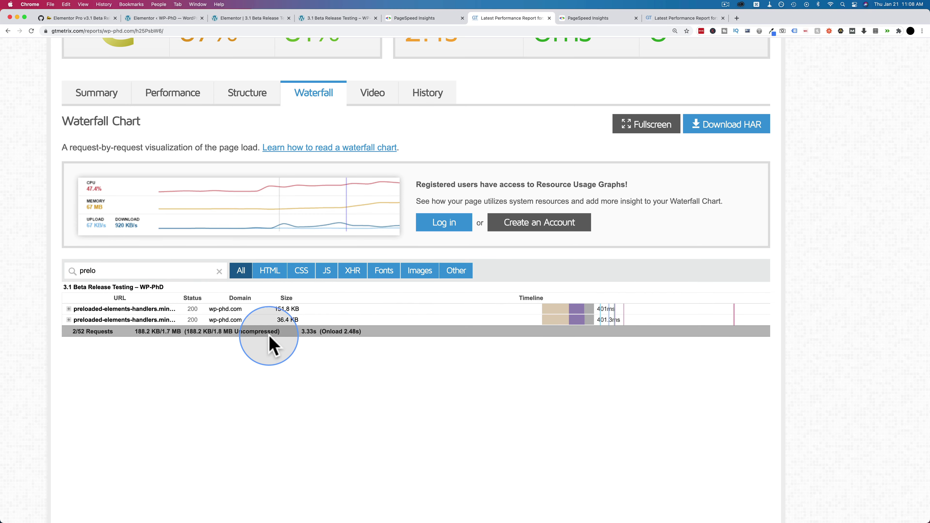
click(573, 20)
click(683, 20)
click(350, 311)
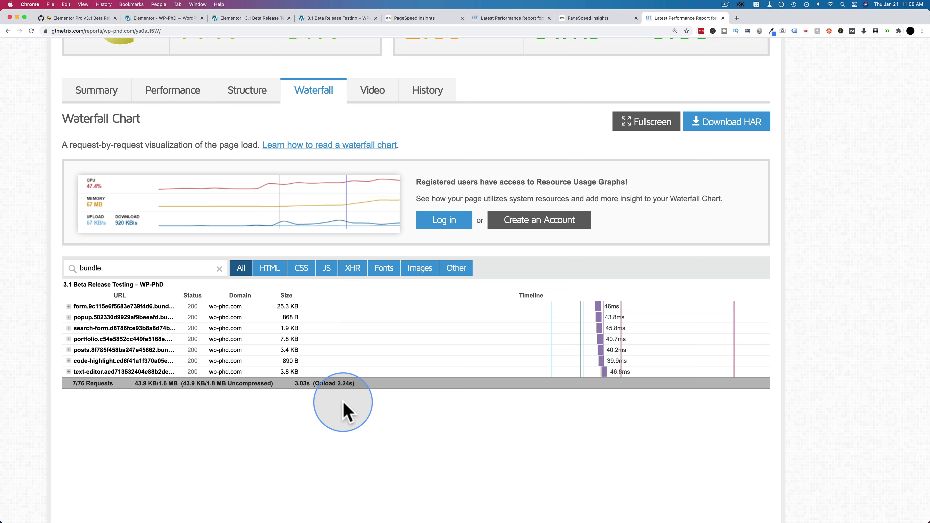
click(510, 19)
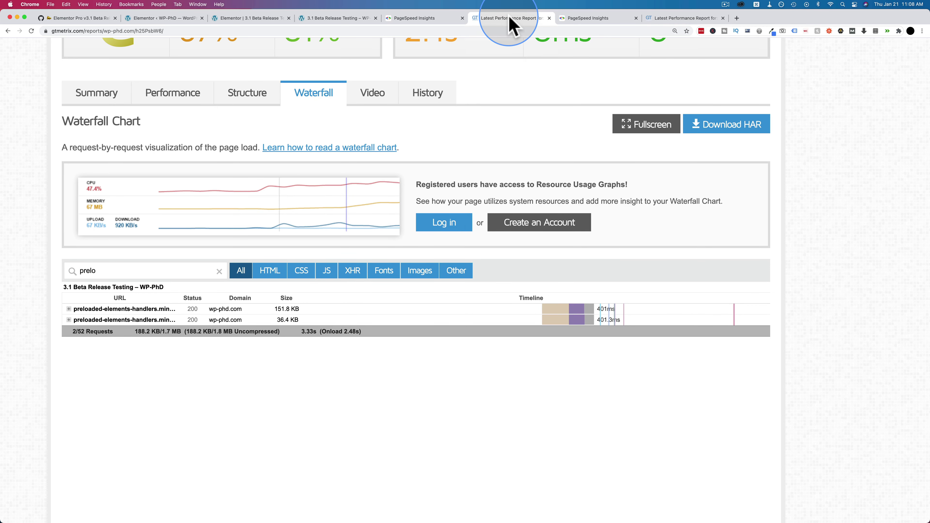